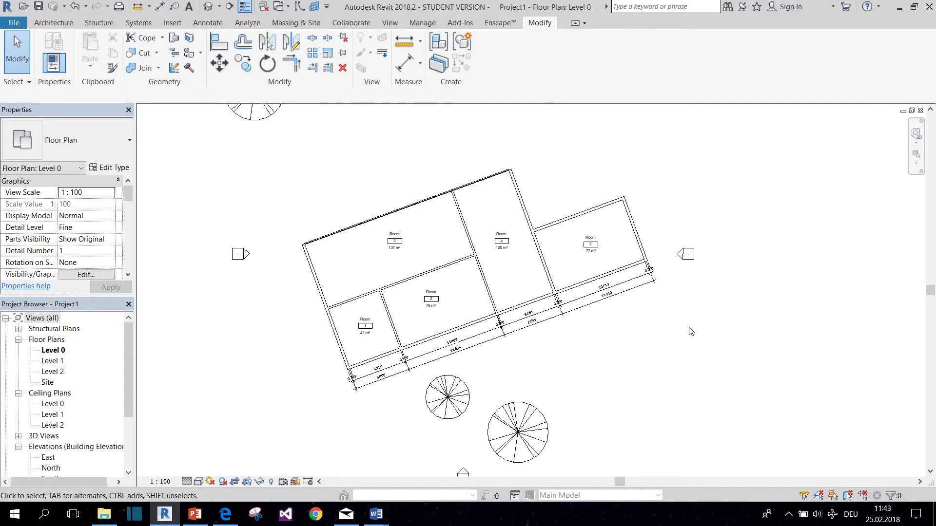
Step: Override the Room 5 upper wall's cut pattern to Diagonal down in Red for this view
scroll(561, 224, up, 6)
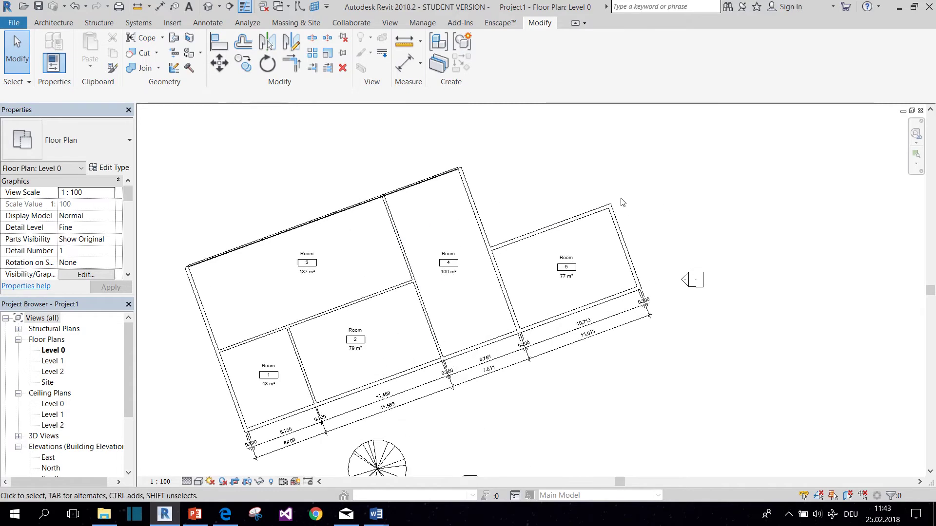
right_click(535, 225)
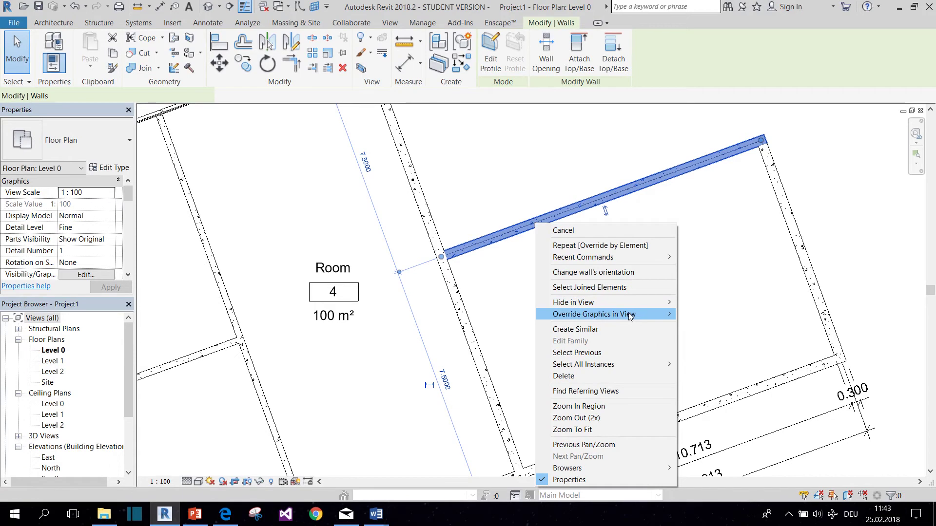
mouse_move(632, 315)
click(708, 320)
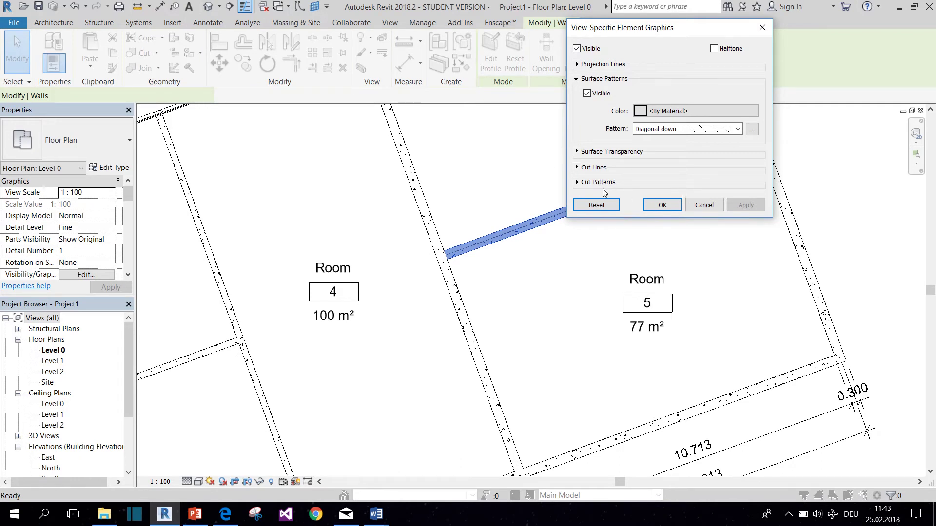
click(577, 183)
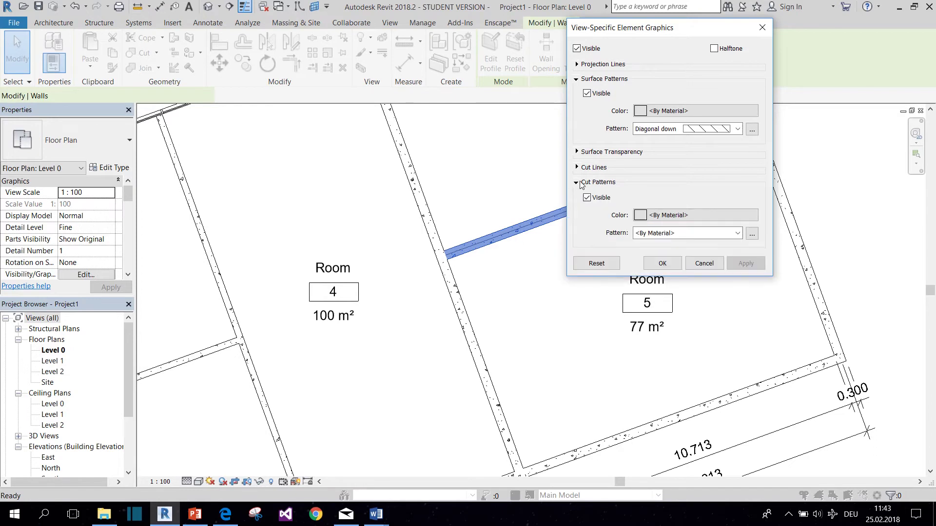
click(715, 243)
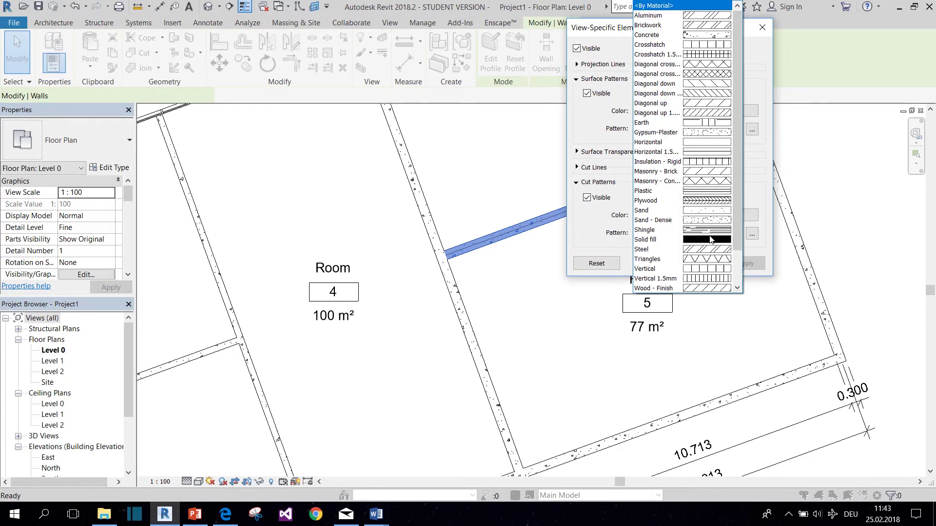
click(705, 94)
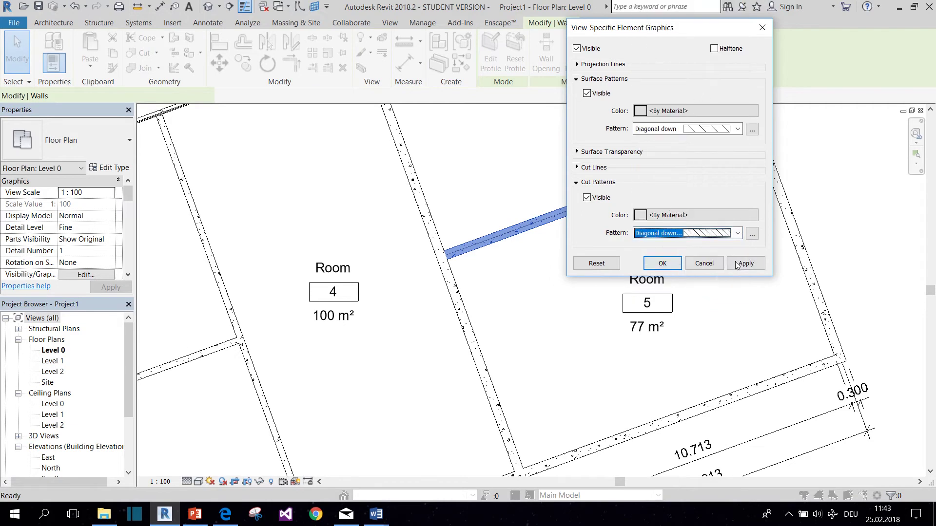
click(741, 268)
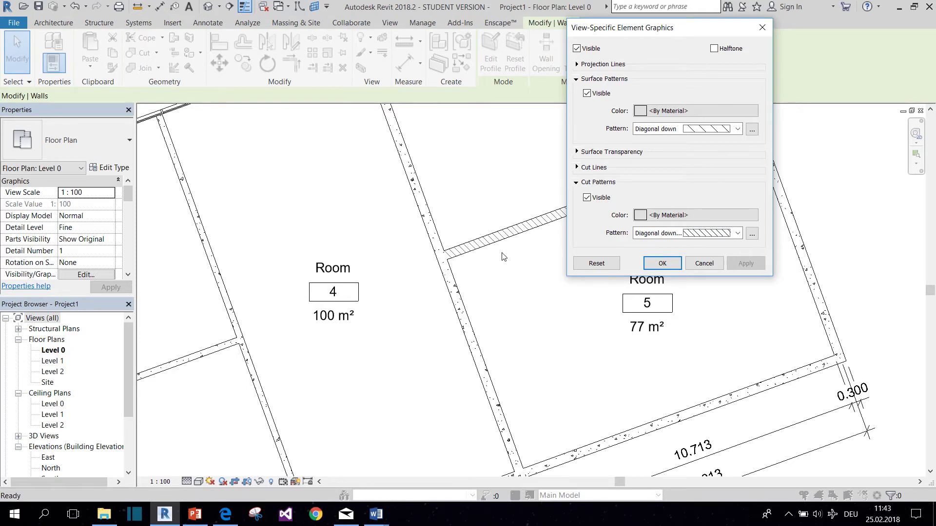
click(657, 218)
click(564, 164)
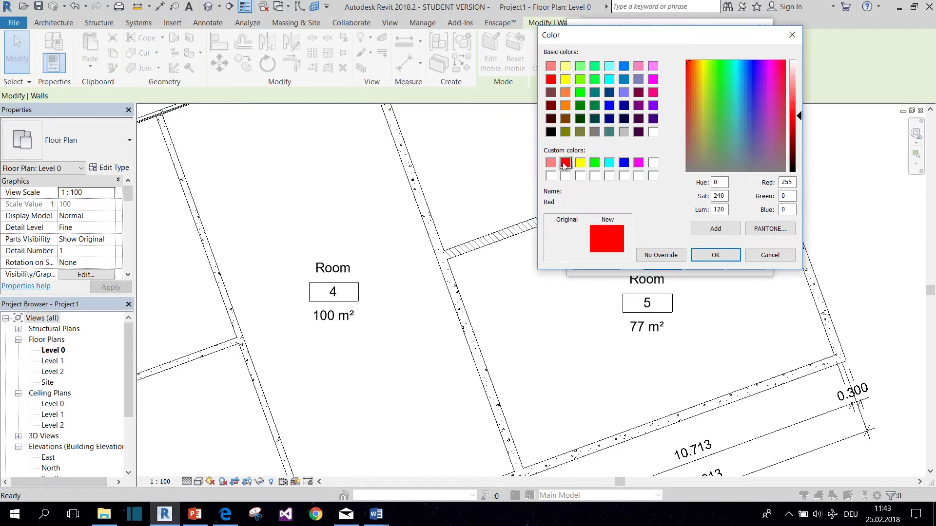
click(715, 255)
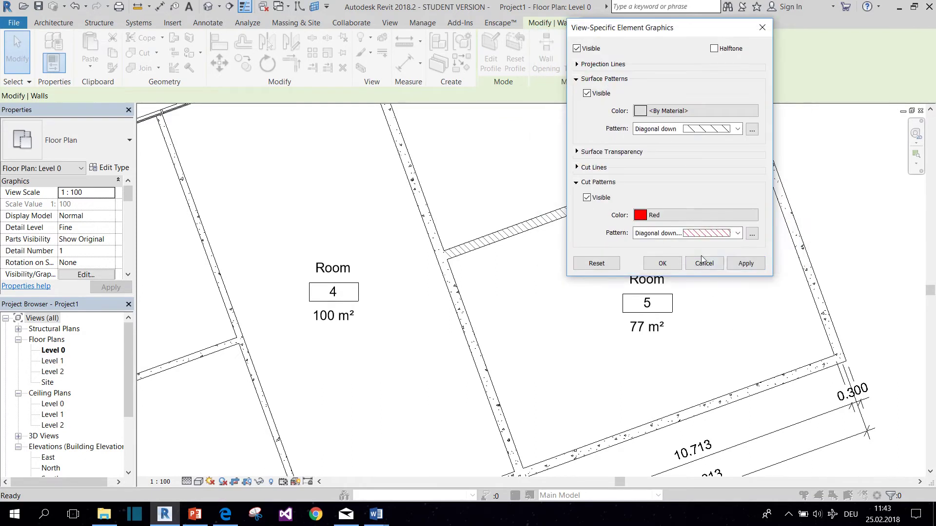
click(734, 266)
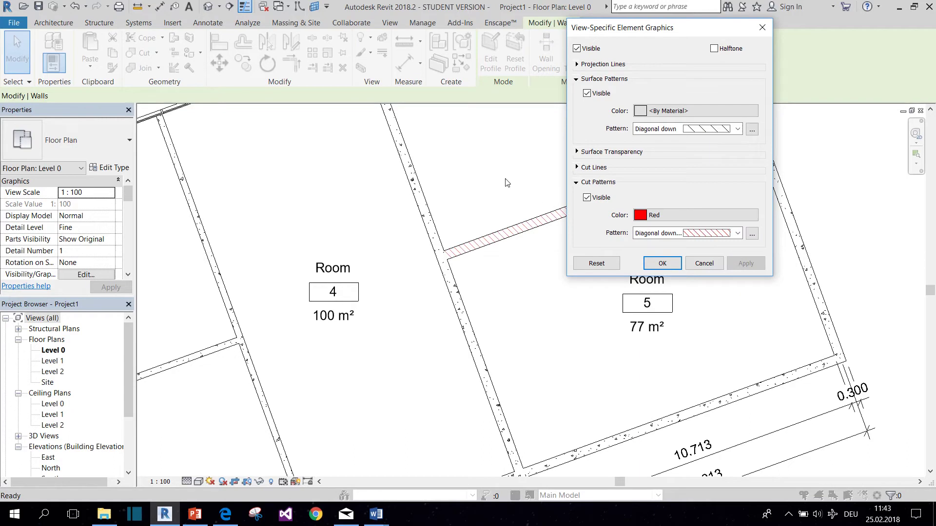
click(663, 264)
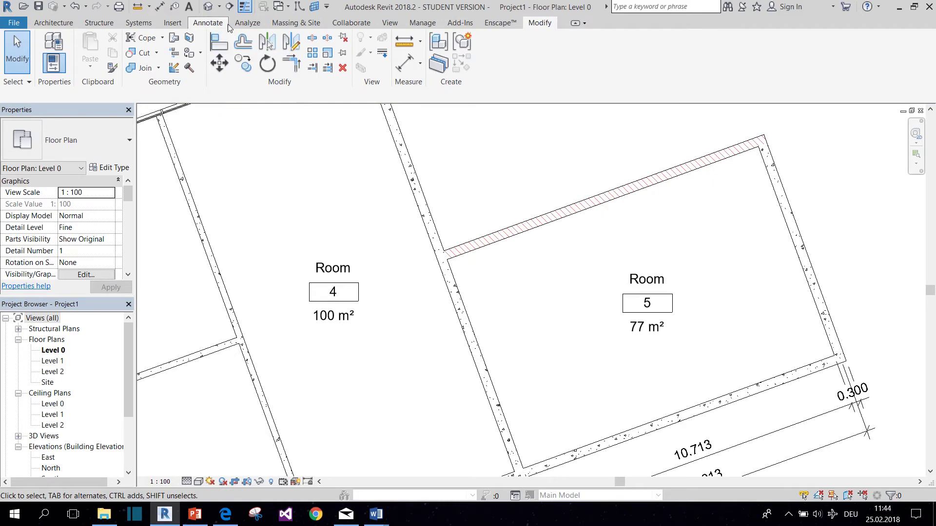
Step: In the default 3D view, override the front upper wall's surface pattern to Diagonal down
click(208, 9)
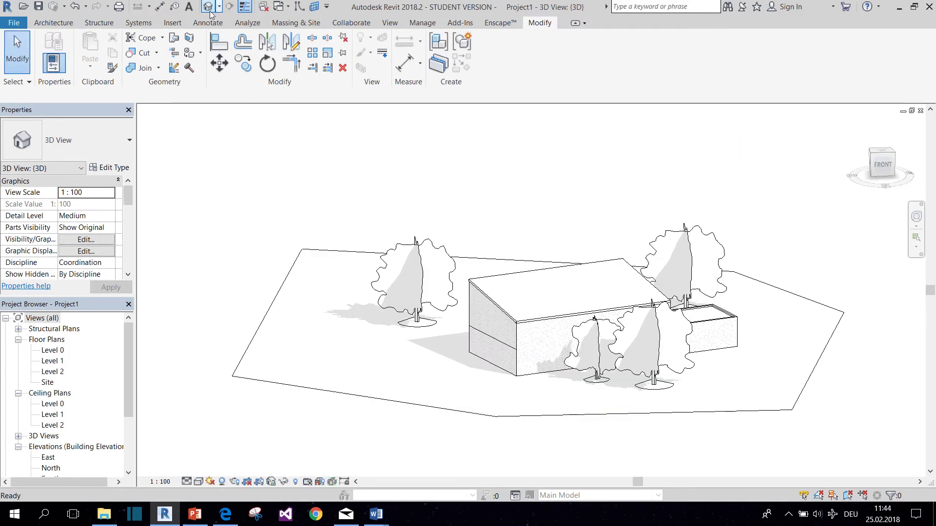
scroll(529, 339, up, 5)
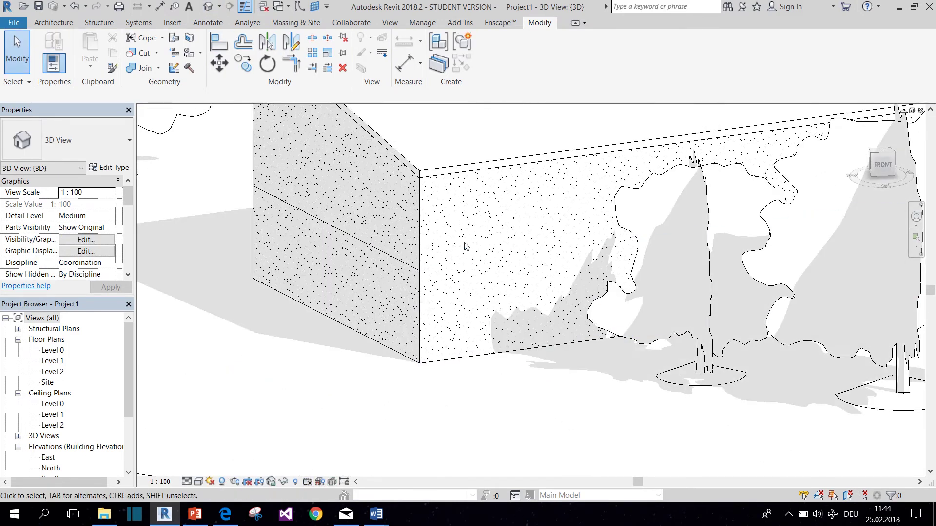
click(462, 256)
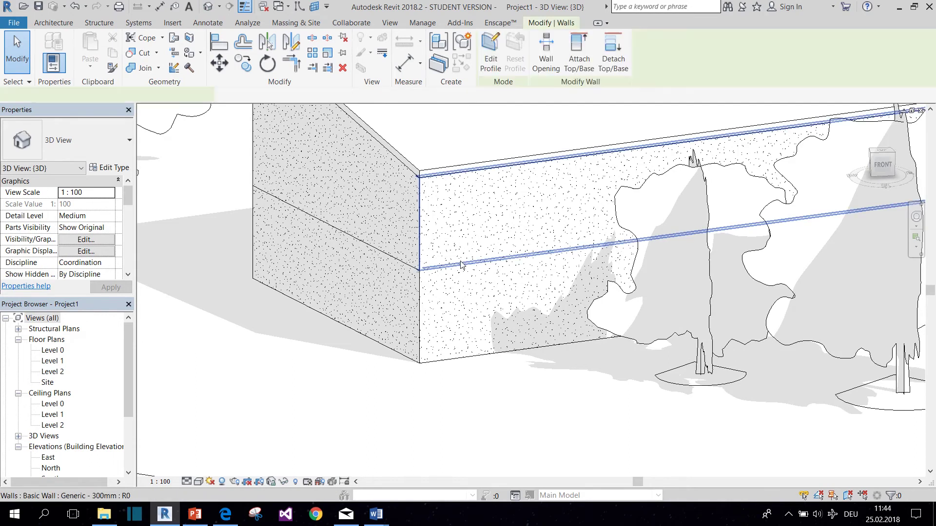
right_click(461, 256)
mouse_move(566, 331)
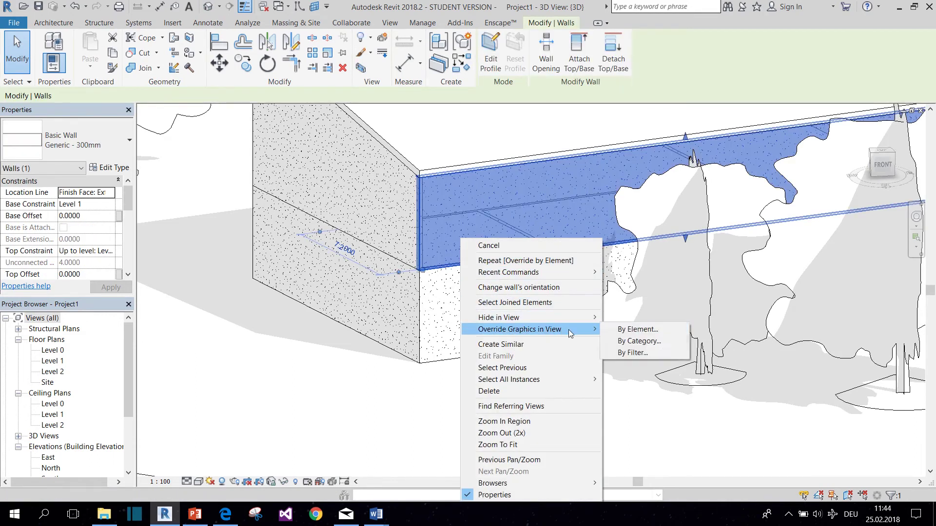
click(610, 331)
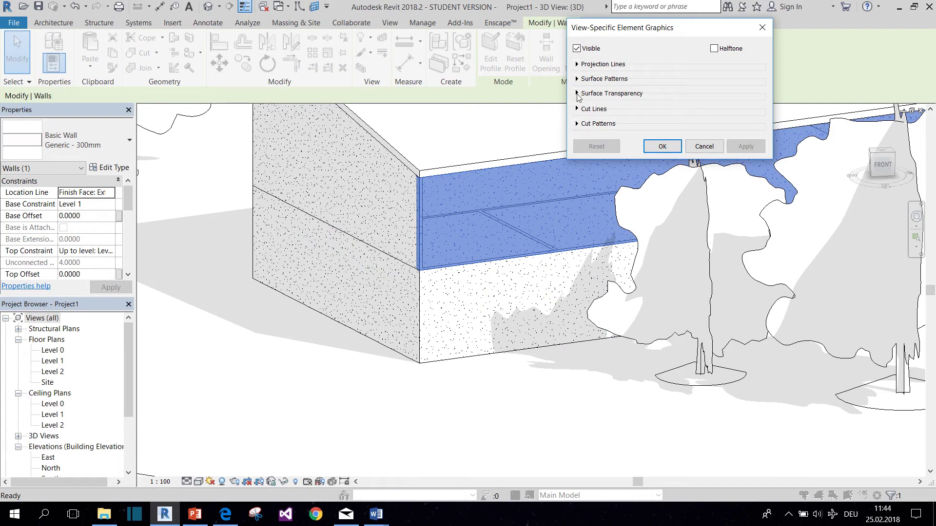
click(577, 79)
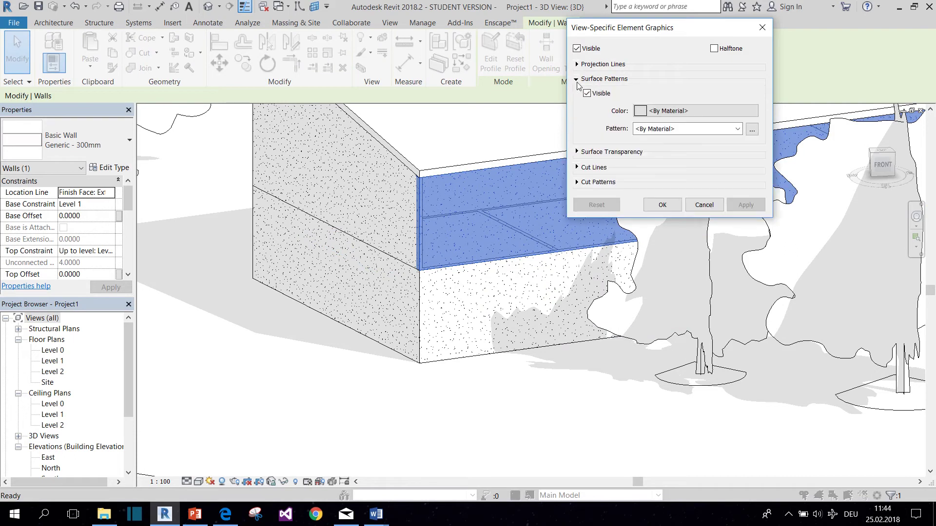
click(658, 131)
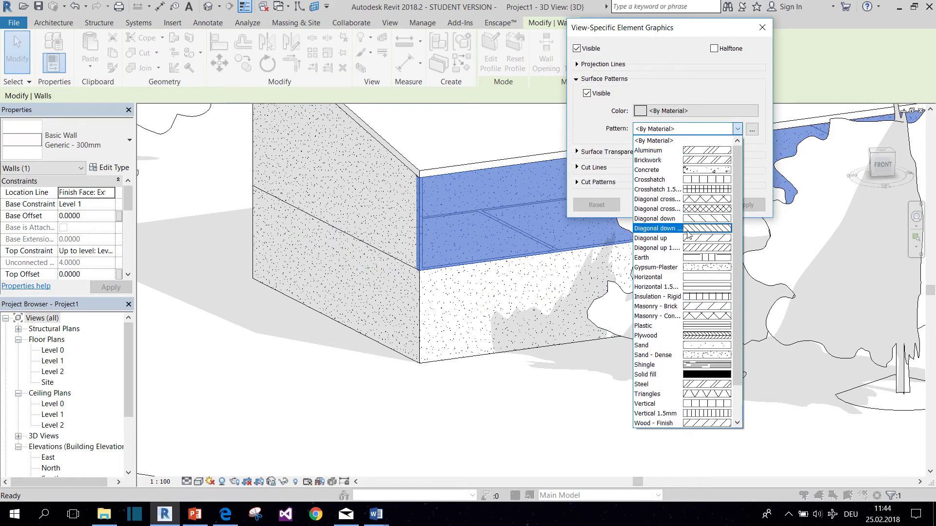
click(689, 231)
click(746, 205)
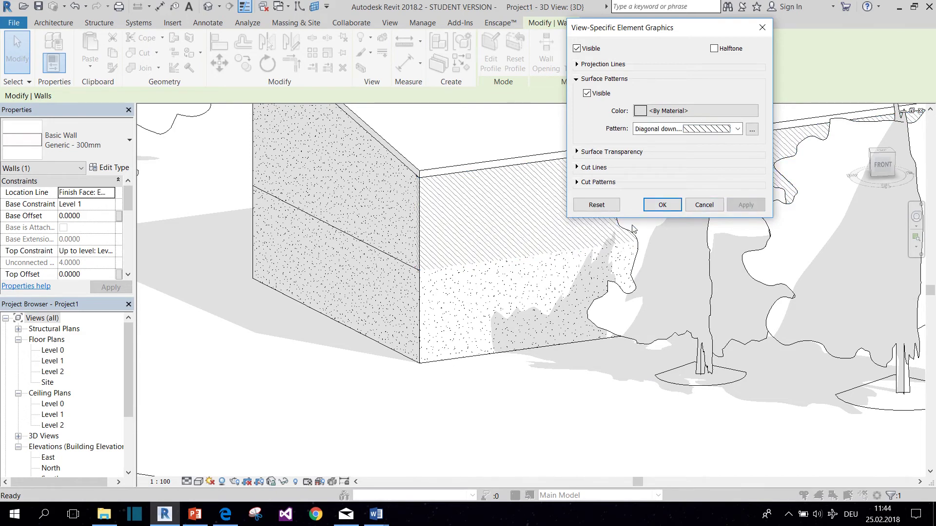
click(663, 204)
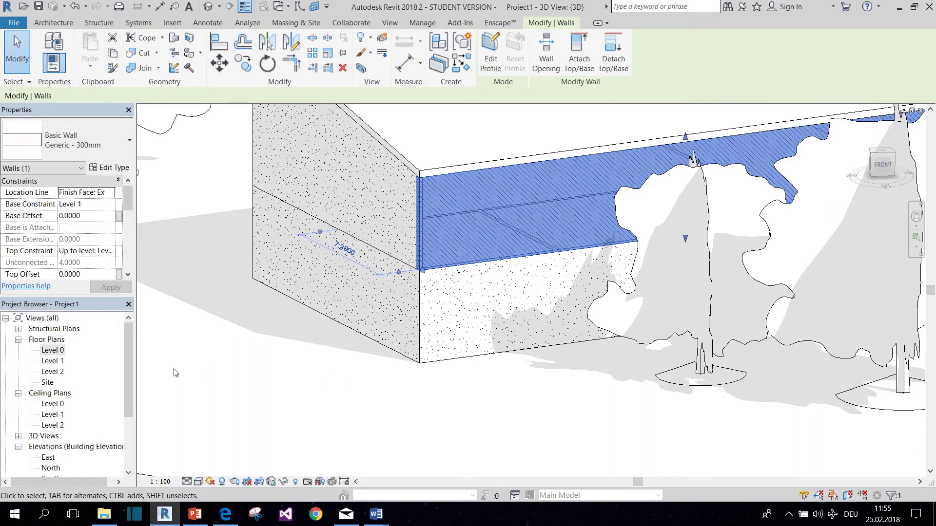
Step: On the Level 0 plan, switch the 10.713 dimension's text to Replace With Text
double_click(54, 350)
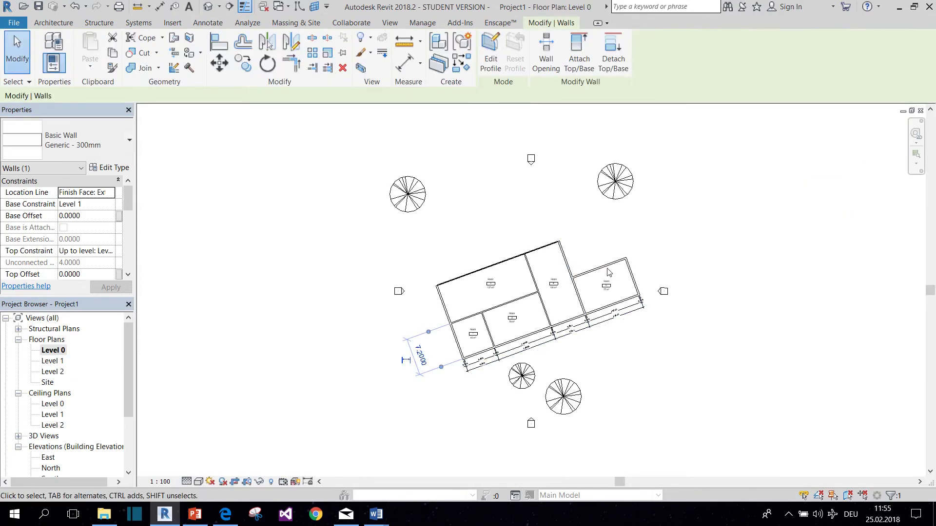
scroll(608, 272, up, 8)
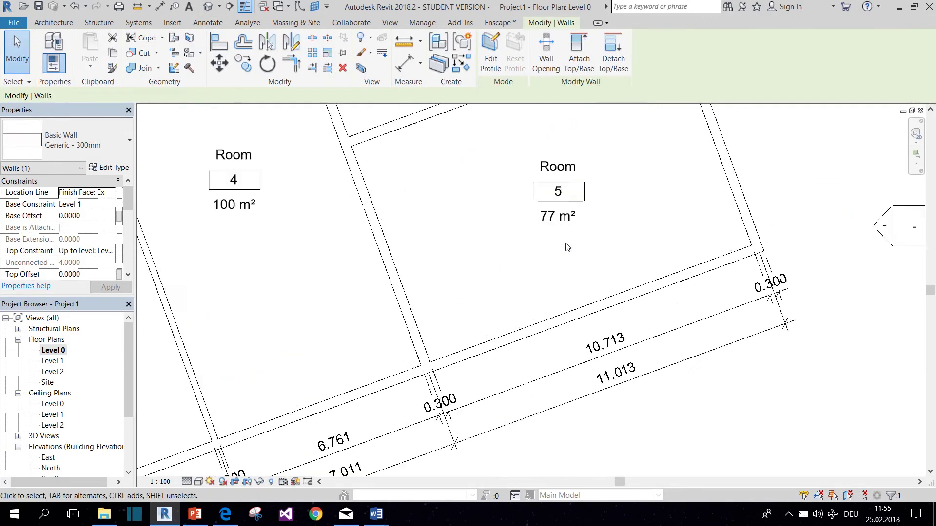
scroll(567, 247, up, 3)
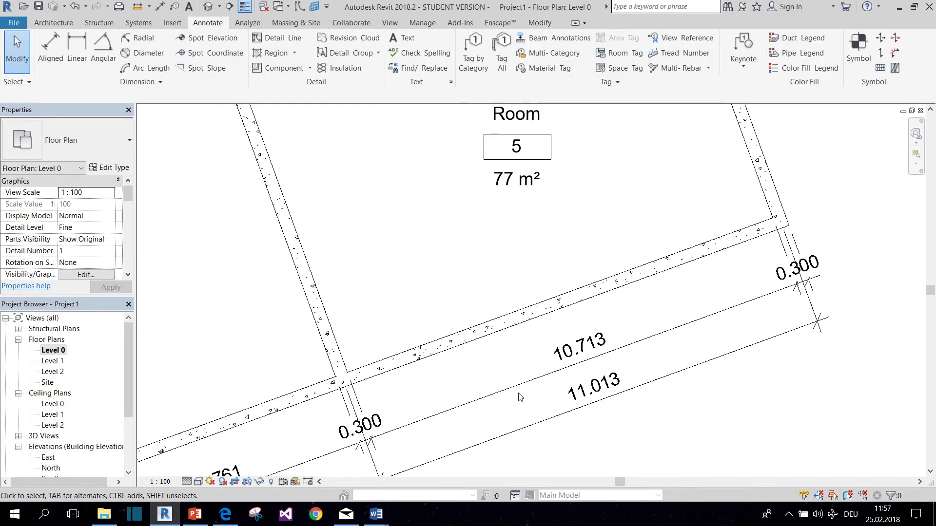
click(599, 361)
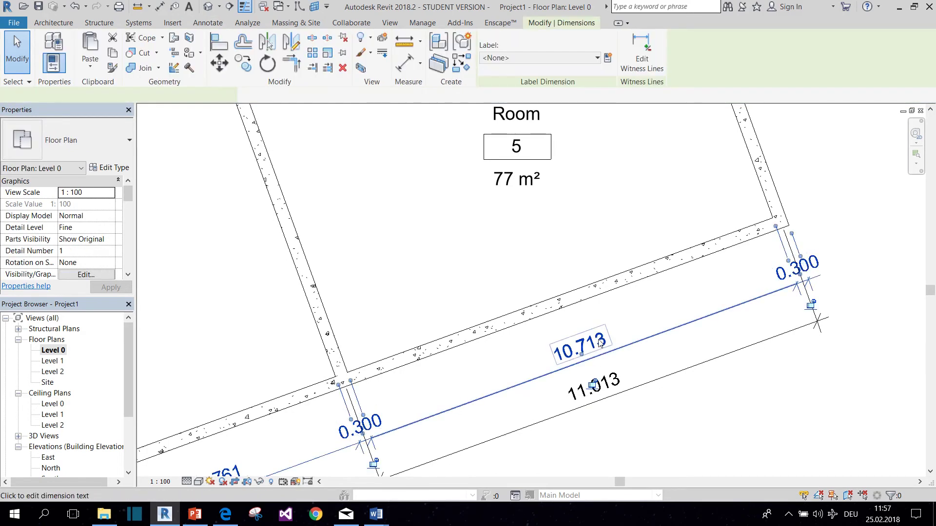
click(599, 342)
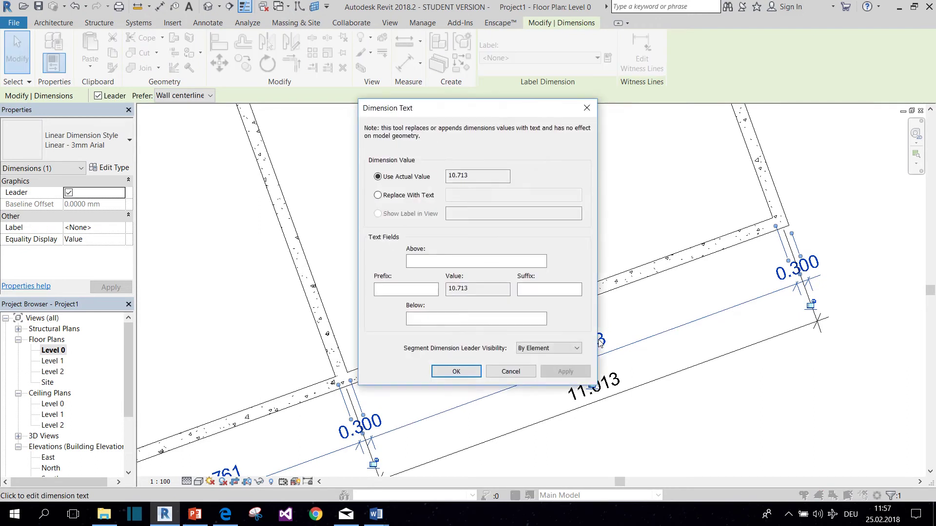
click(377, 195)
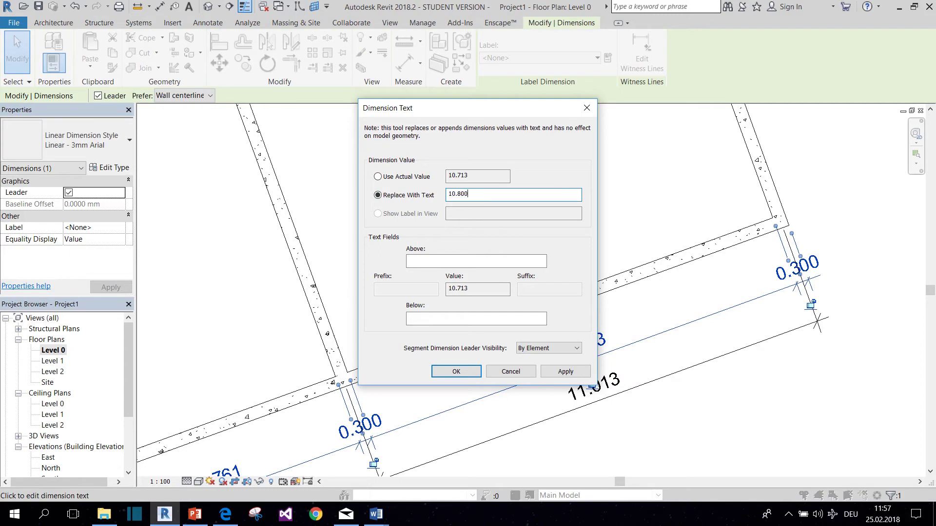
click(566, 372)
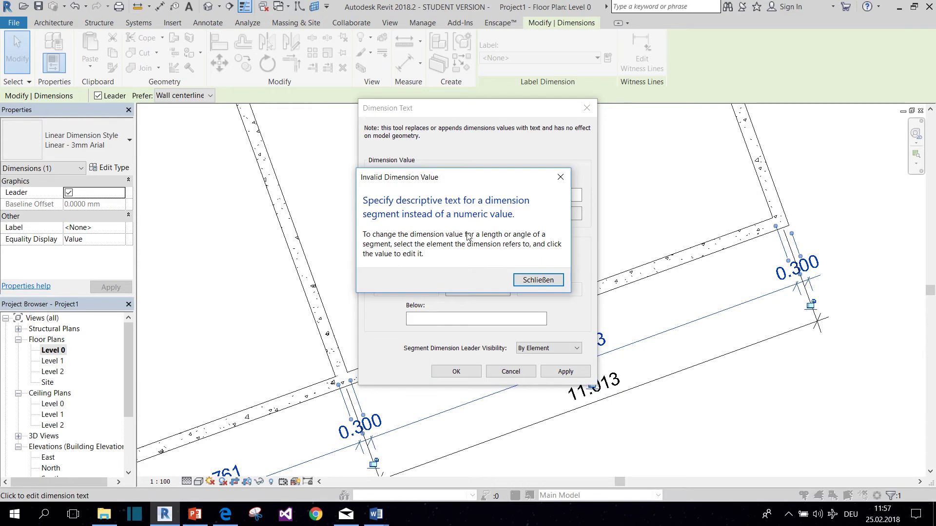
click(542, 280)
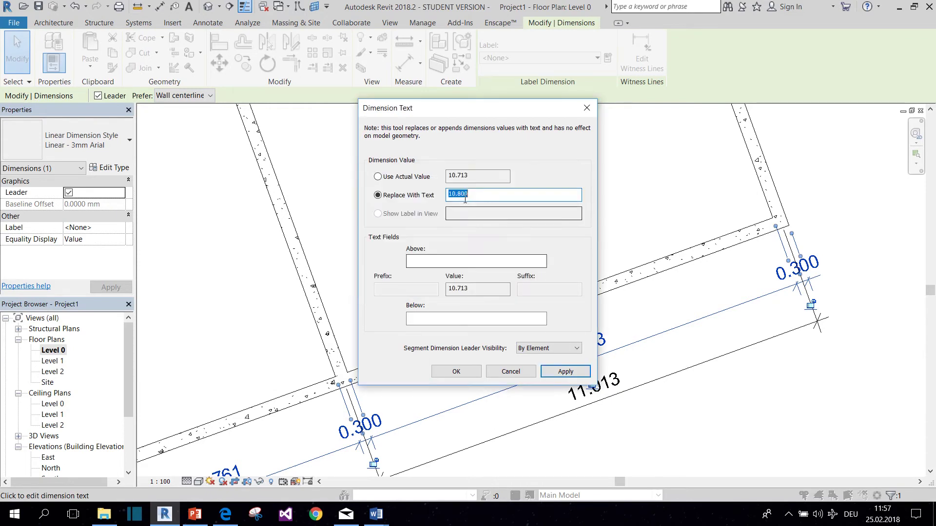
Step: Enter 10.800 as the dimension's replacement text and apply it
click(459, 195)
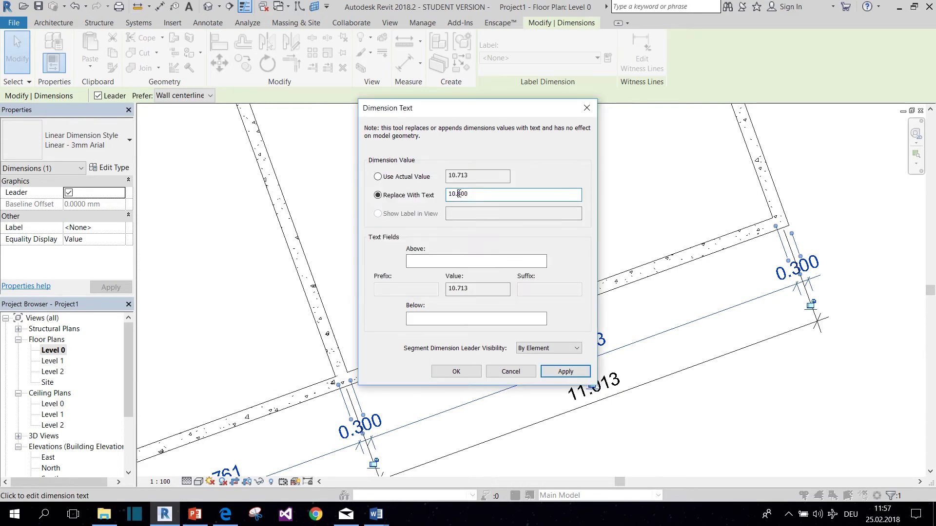
click(550, 372)
drag(470, 115, 346, 85)
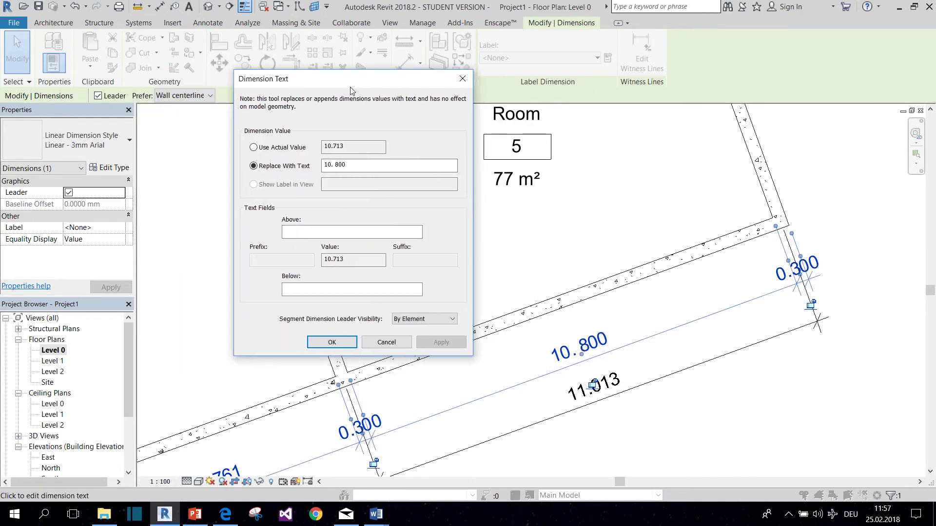
click(357, 167)
text(.)
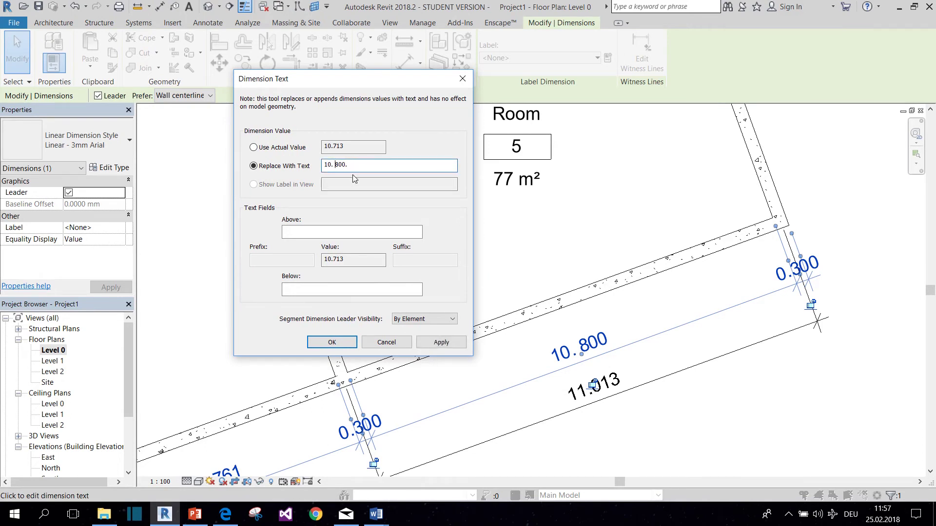
key(BackSpace)
click(442, 342)
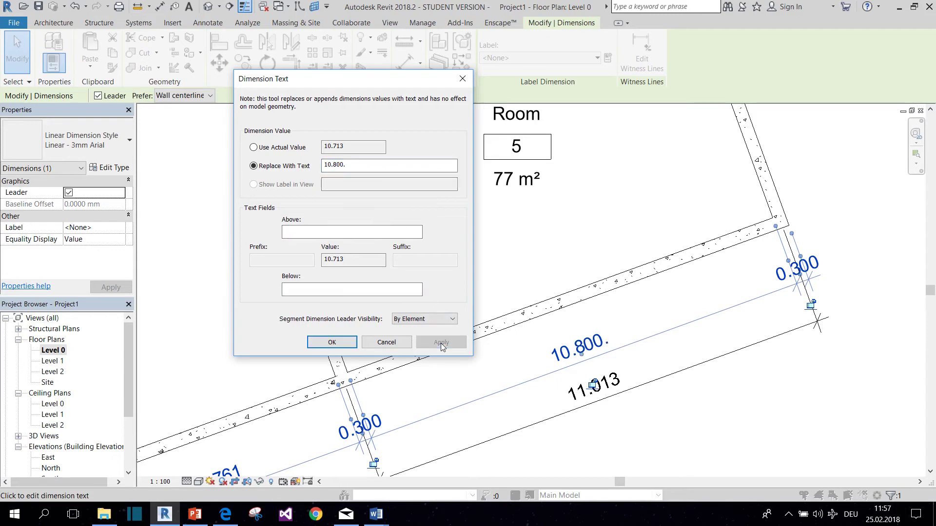
Step: Revert the dimension to Use Actual Value so it reads 10.713
click(275, 152)
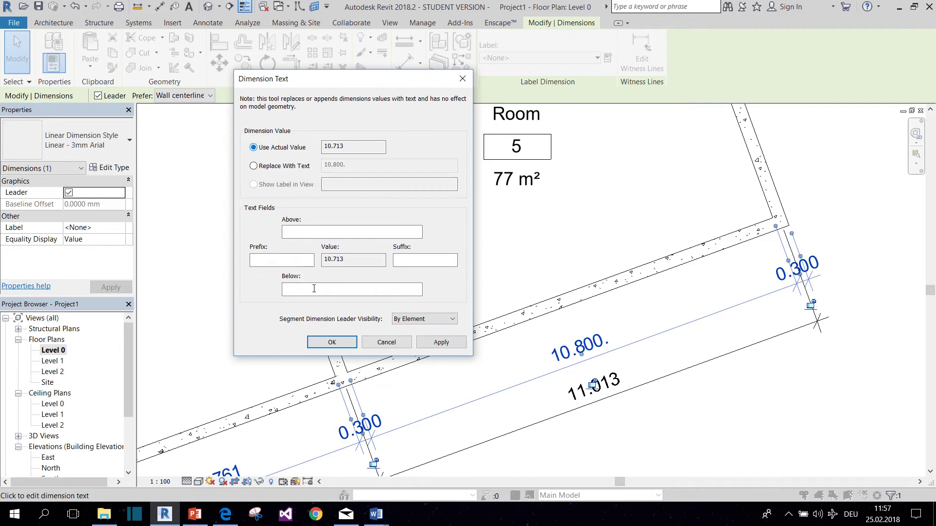
click(332, 343)
click(519, 443)
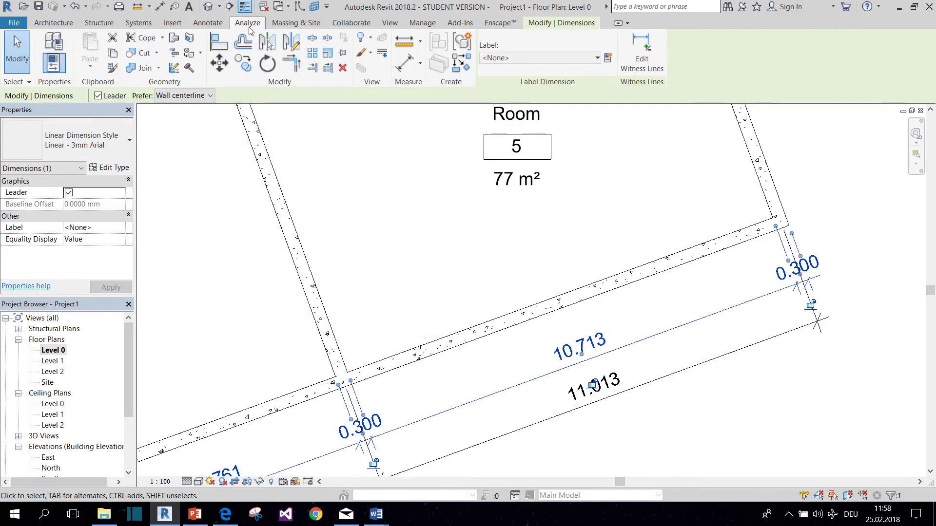
Step: Add a 10.800 text note, rotated to follow the wall, beside the dimension
click(208, 23)
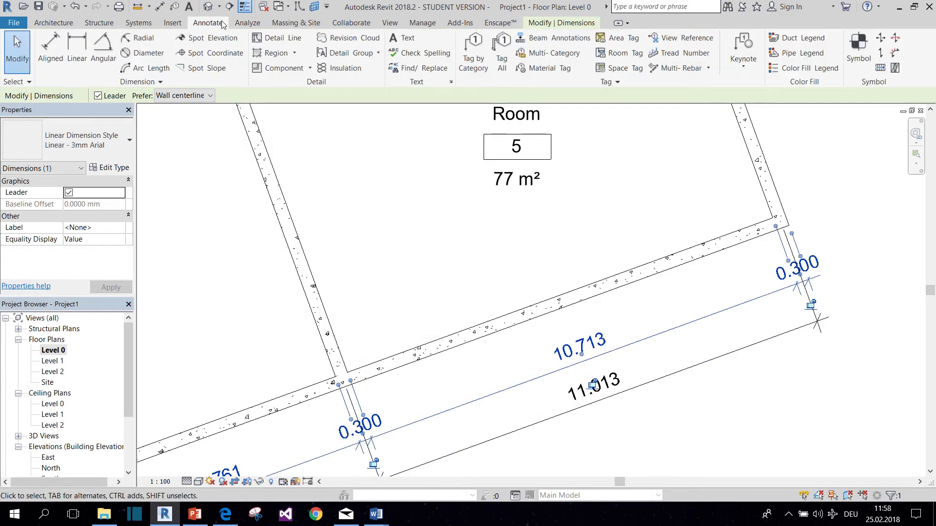
click(403, 38)
click(424, 226)
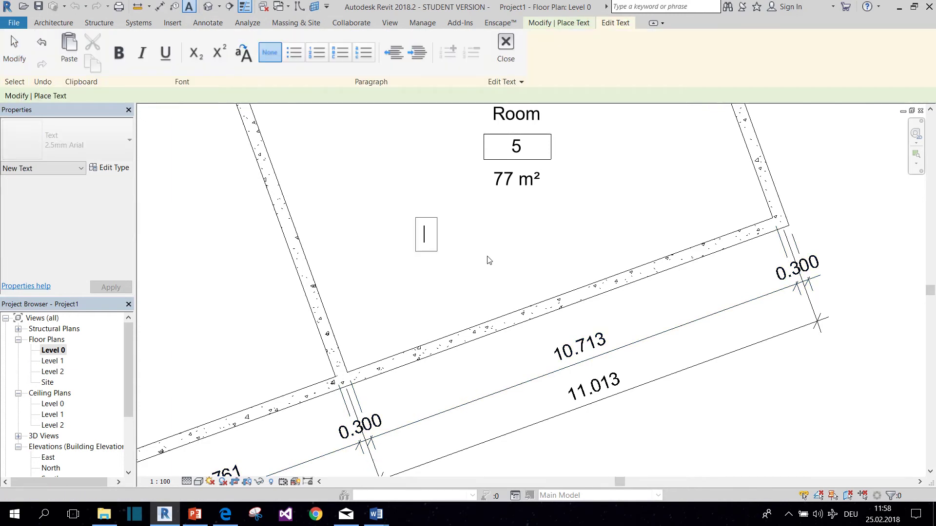
text(10.800)
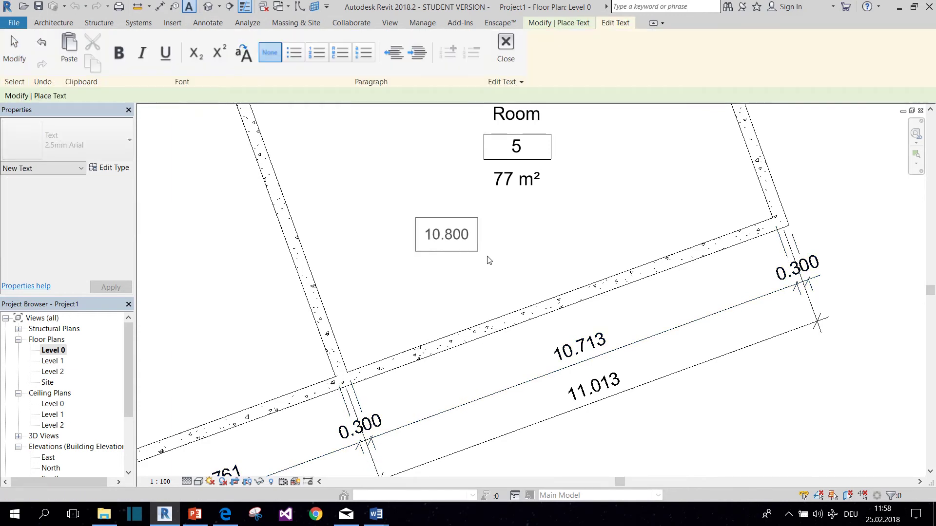
click(492, 308)
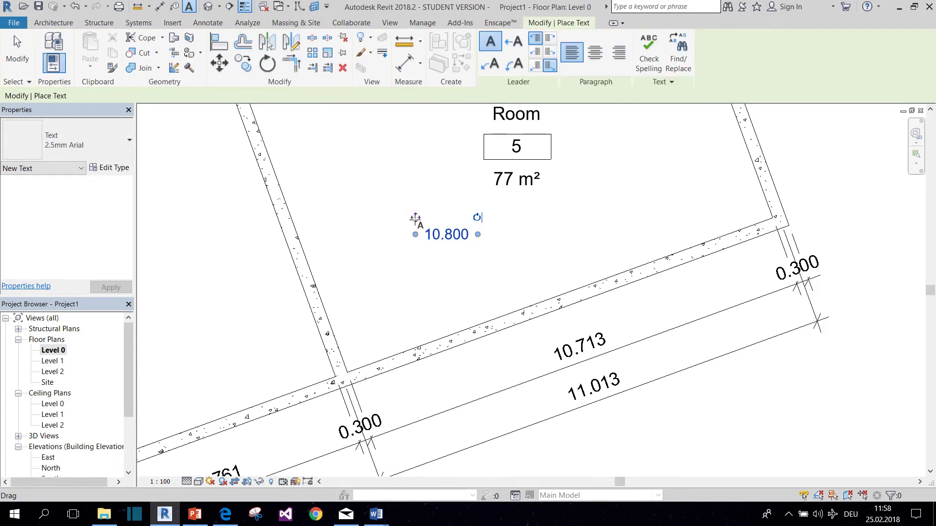
mouse_move(478, 218)
mouse_down()
mouse_move(463, 203)
mouse_move(468, 213)
mouse_up()
mouse_move(411, 229)
mouse_down()
mouse_move(431, 344)
mouse_move(475, 366)
mouse_up()
key(Escape)
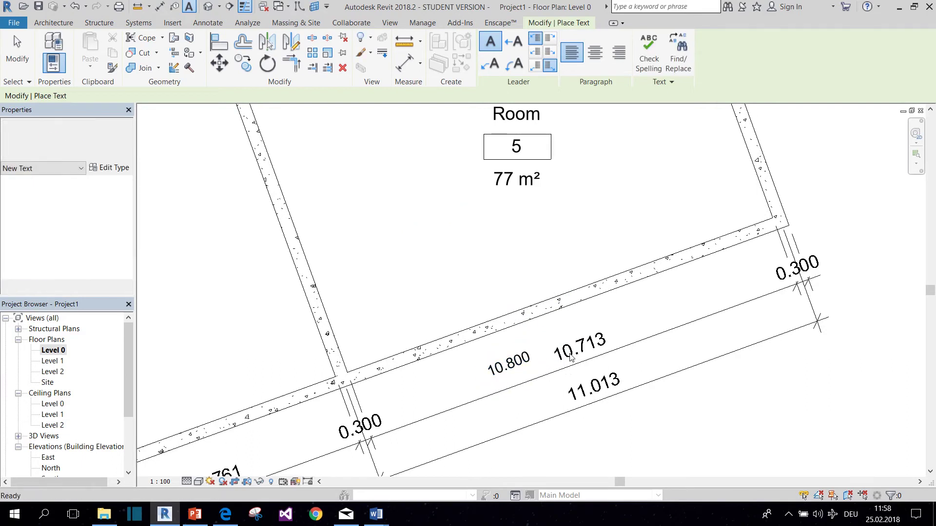
key(Escape)
Step: Change the note to 3mm Arial and place it over the dimension value
click(572, 355)
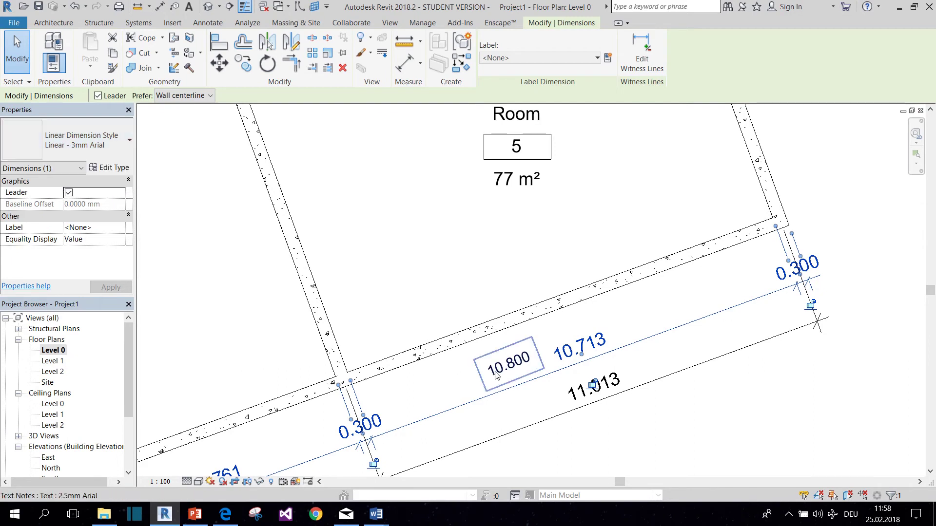
click(485, 359)
click(122, 142)
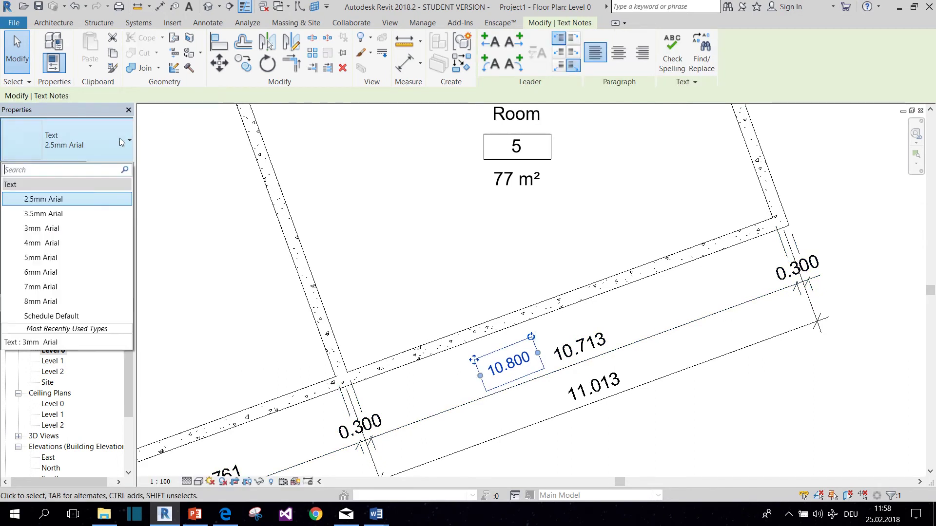
click(57, 229)
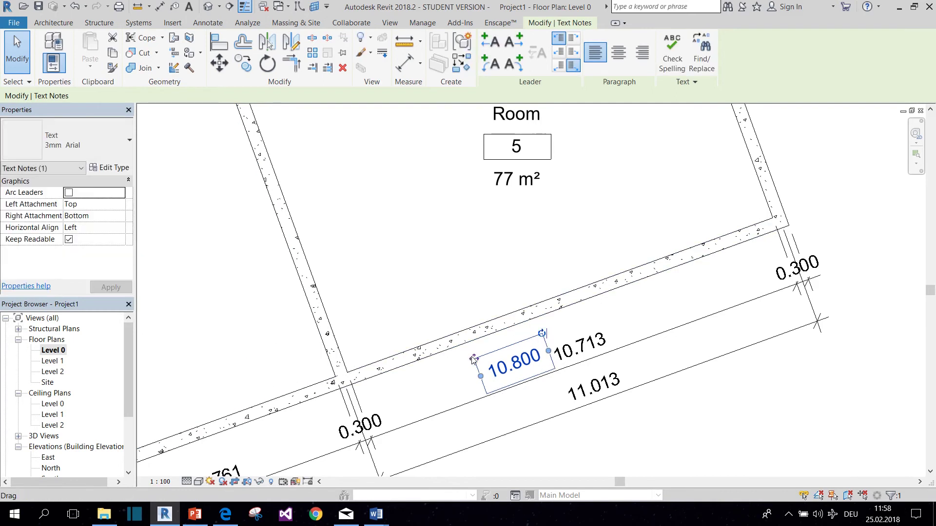
drag(474, 359, 499, 341)
drag(526, 345, 537, 343)
click(472, 279)
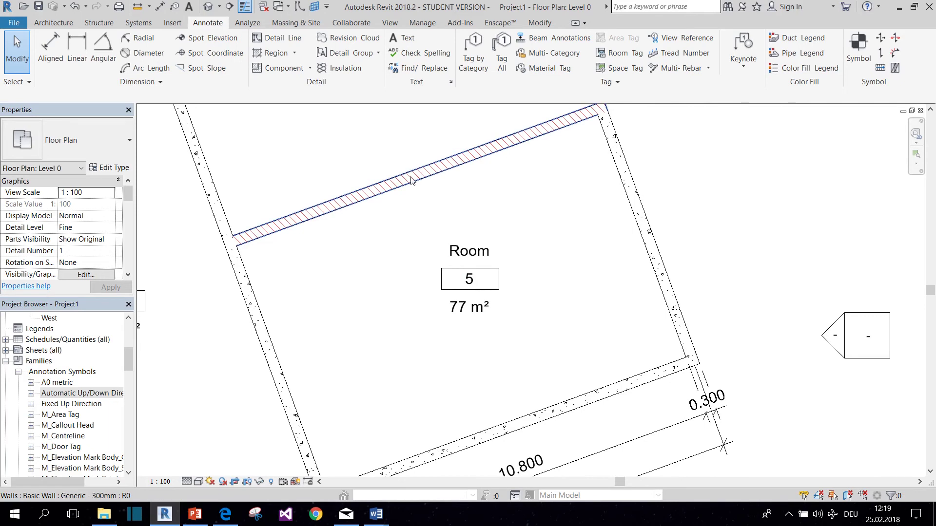
Step: Open Room 5's tag family, M_Room Tag, for editing
click(460, 256)
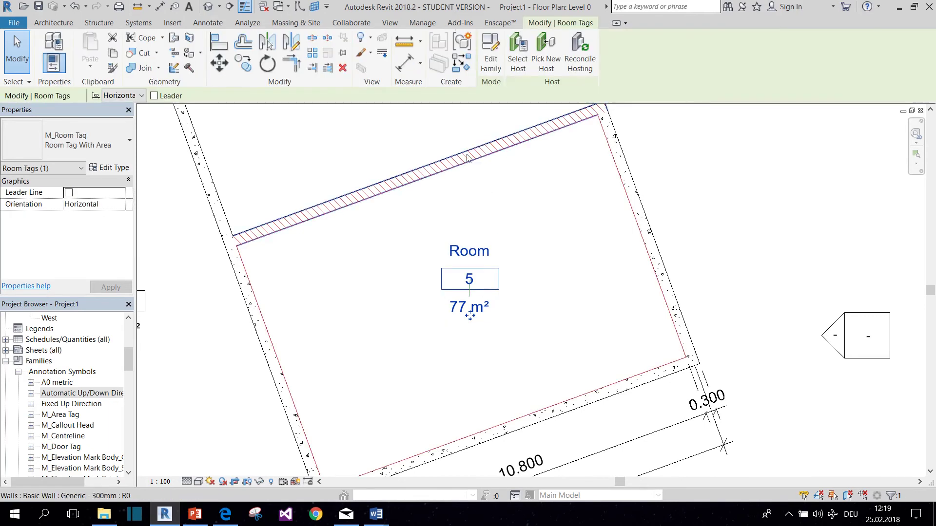
click(493, 63)
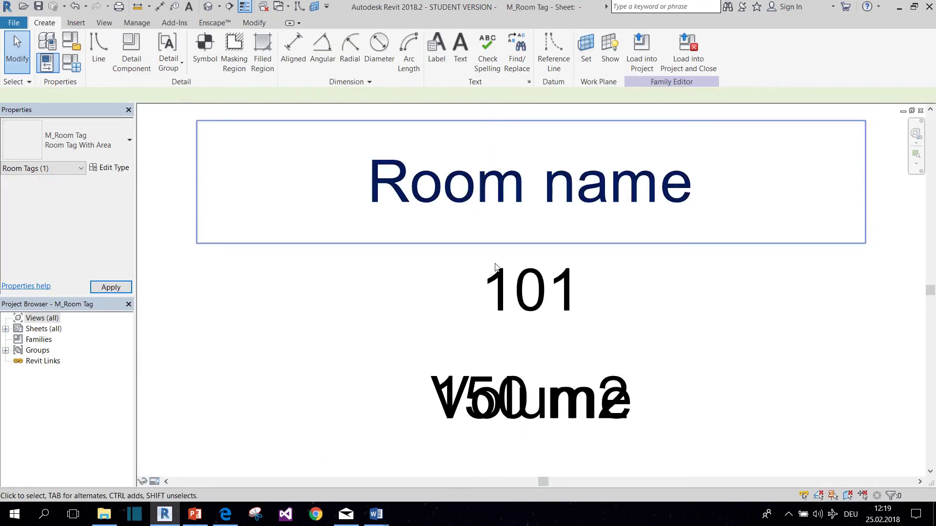
key(Escape)
middle_drag(473, 261, 477, 236)
scroll(464, 234, down, 1)
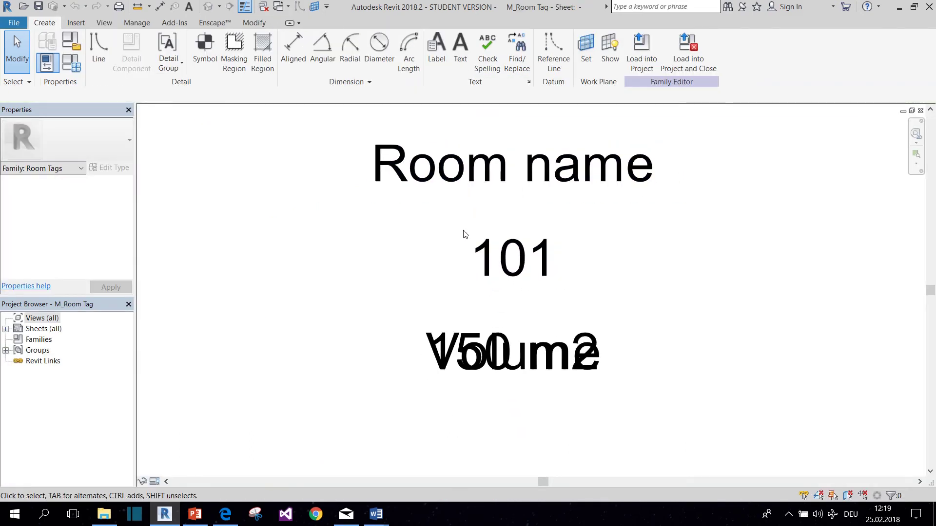
Step: Add a Comments label to the tag and position it in the tag
click(437, 53)
scroll(388, 190, down, 3)
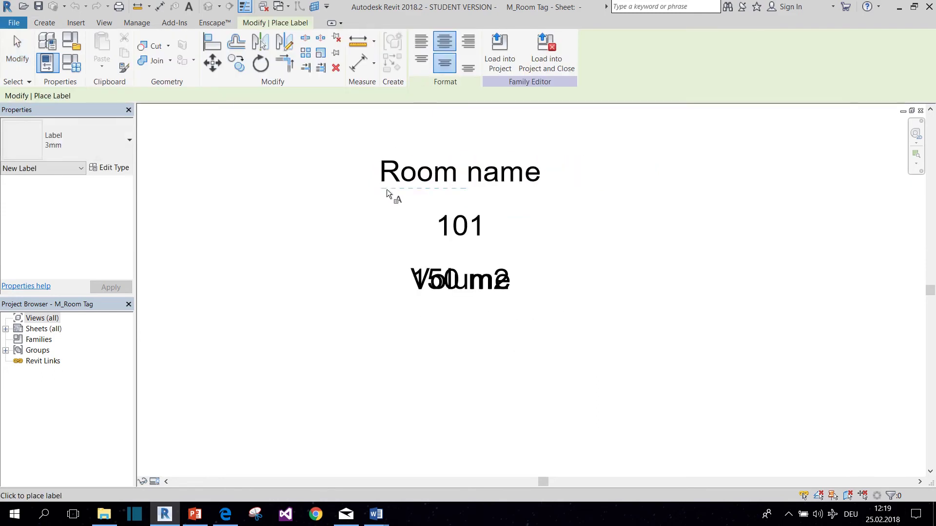
click(619, 234)
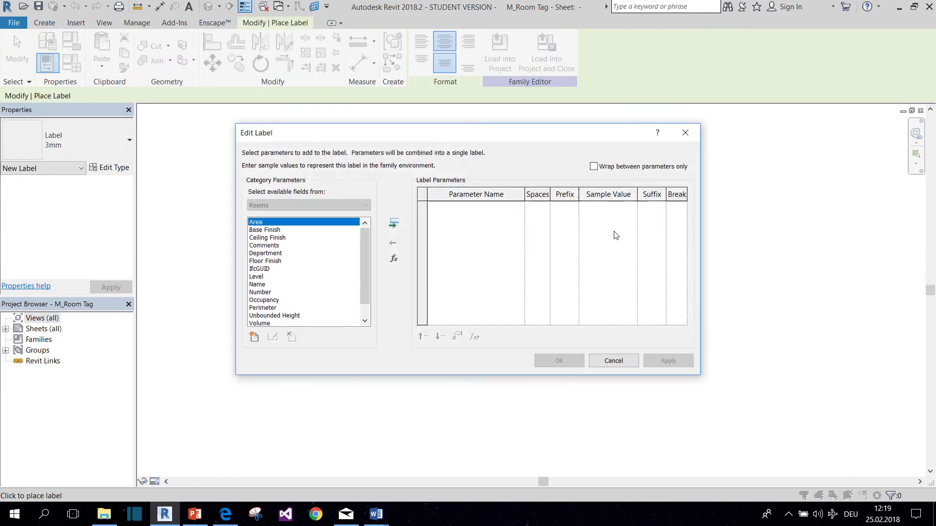
click(268, 246)
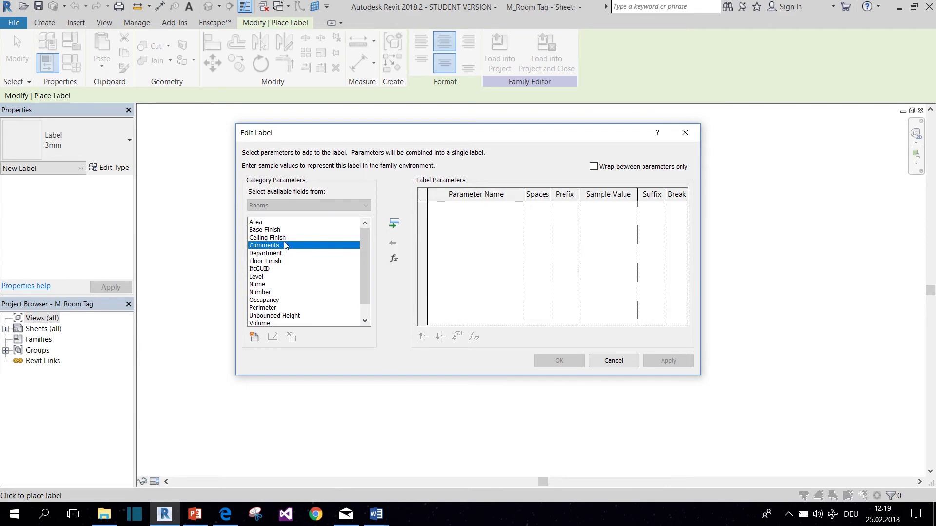
click(394, 224)
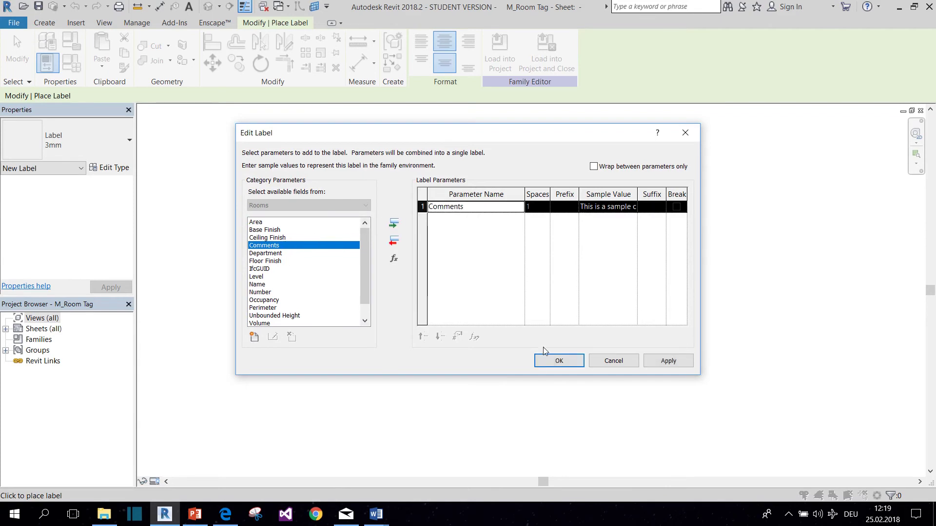
click(558, 361)
click(598, 246)
drag(598, 246, 435, 244)
scroll(421, 287, up, 2)
middle_drag(421, 289, 424, 326)
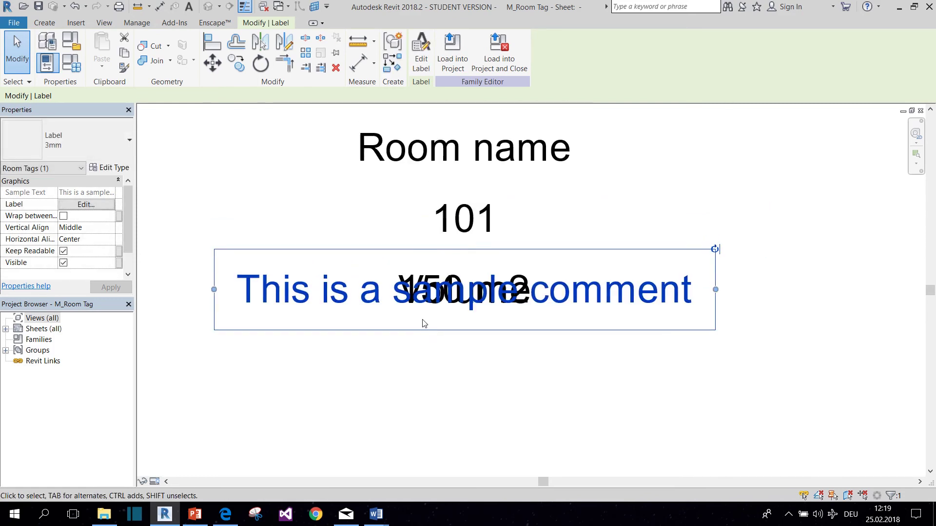
key(Escape)
Step: Delete the overlapping Volume label and zoom to fit the whole tag
scroll(422, 317, up, 2)
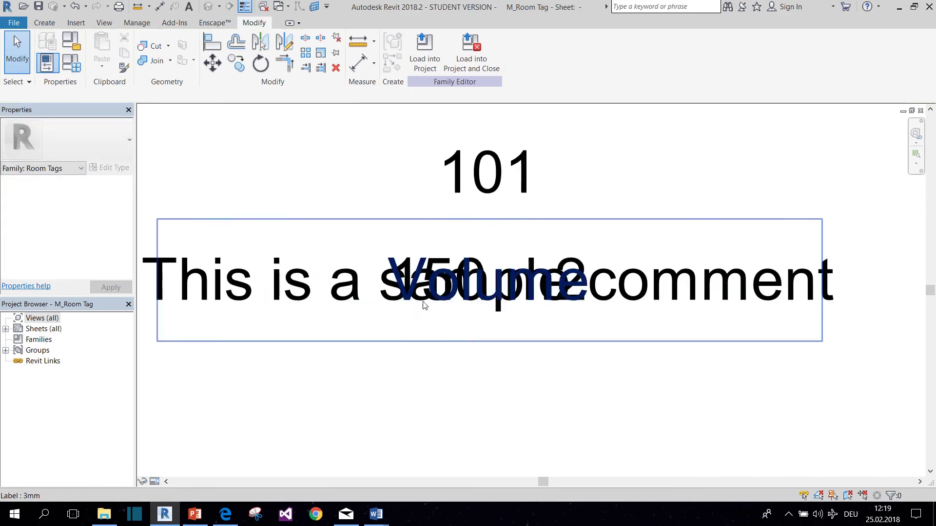
click(420, 263)
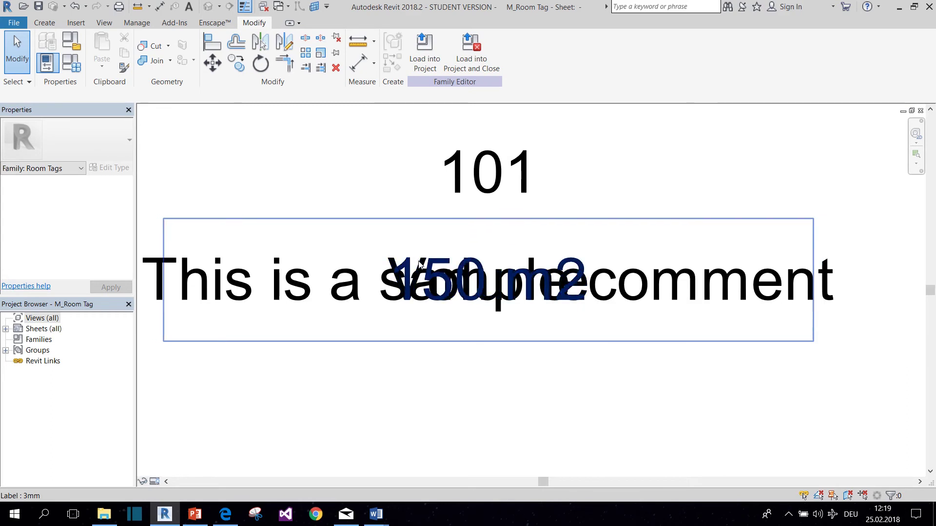
key(Escape)
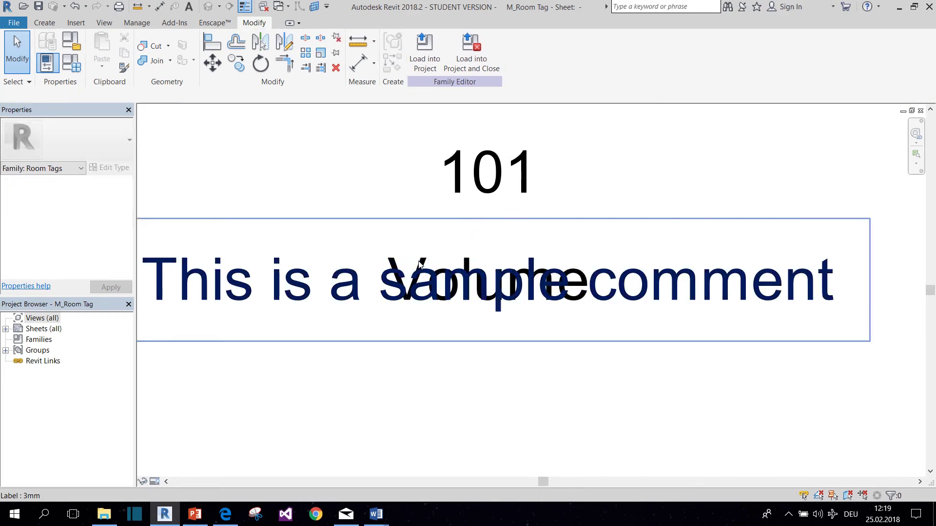
key(Tab)
click(418, 264)
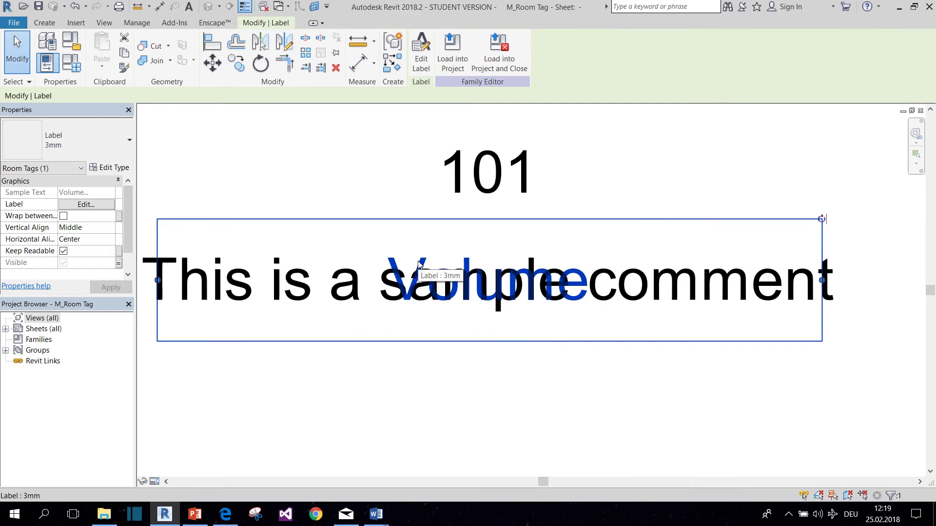
key(Delete)
key(z)
key(f)
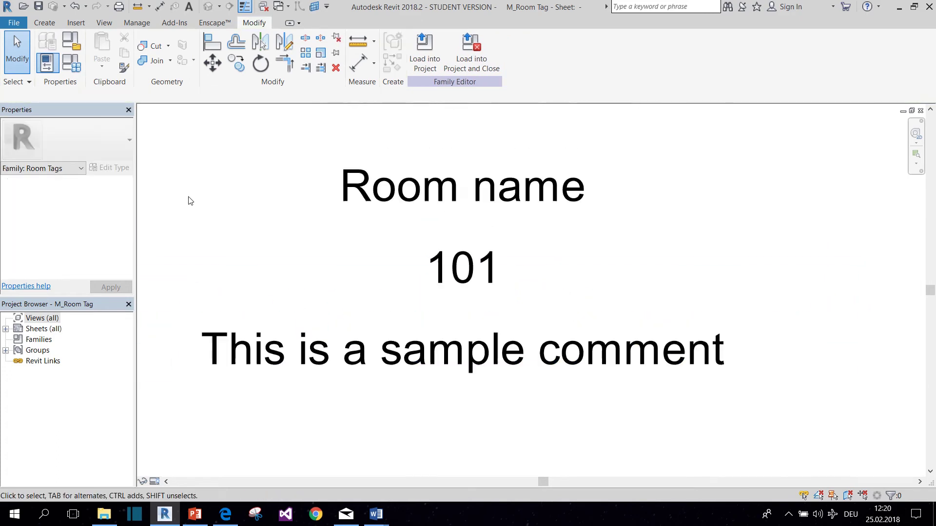
Step: Save the tag family as 'Cheat room tag' and load it into the project
click(13, 22)
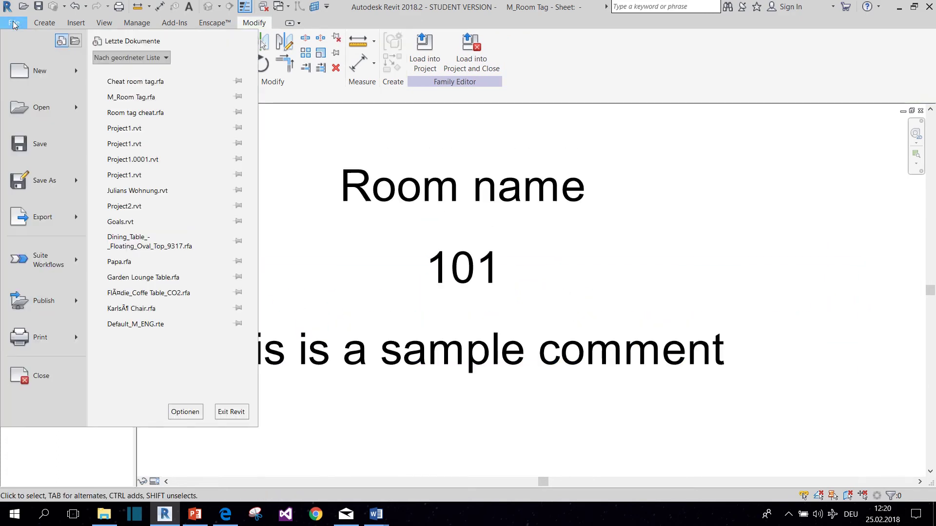
mouse_move(77, 184)
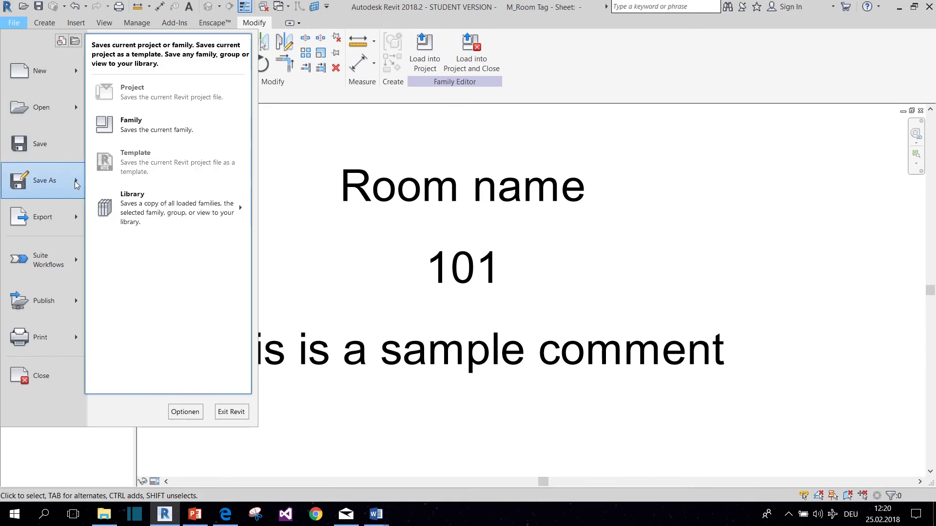
click(166, 135)
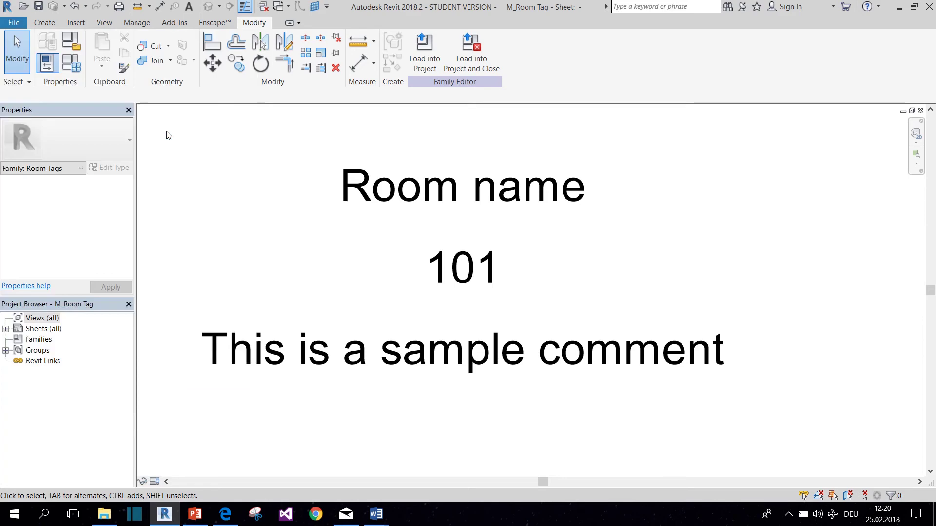
text(Cheat room tag)
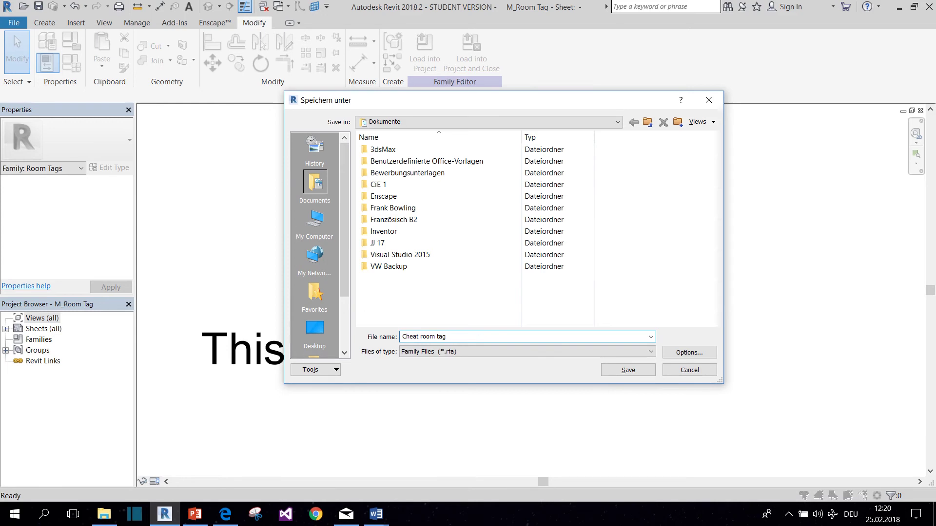
key(Return)
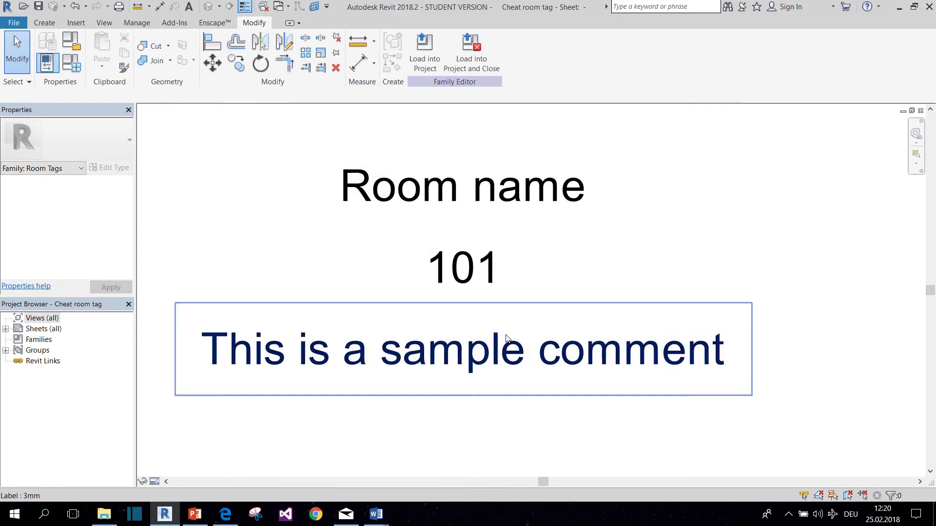
click(425, 59)
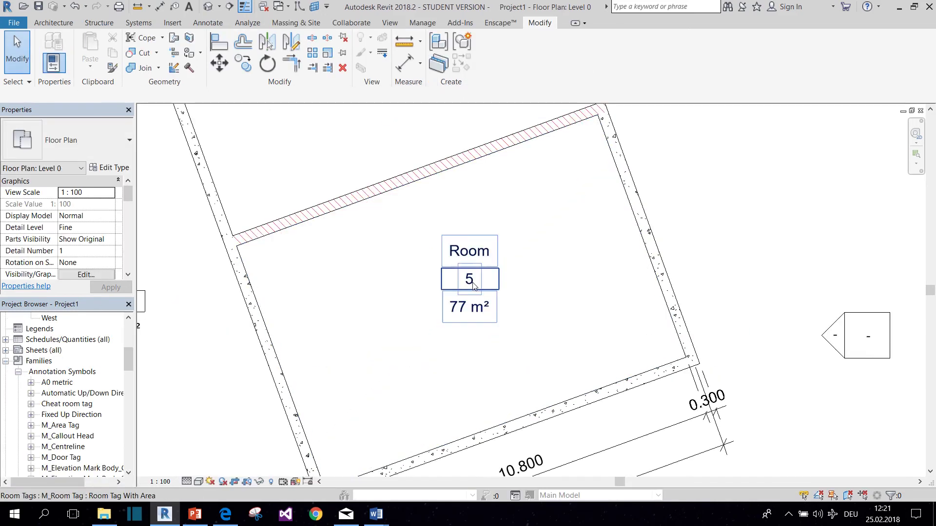
Step: Change Room 5's tag to the Cheat room tag : Room Tag type
click(467, 285)
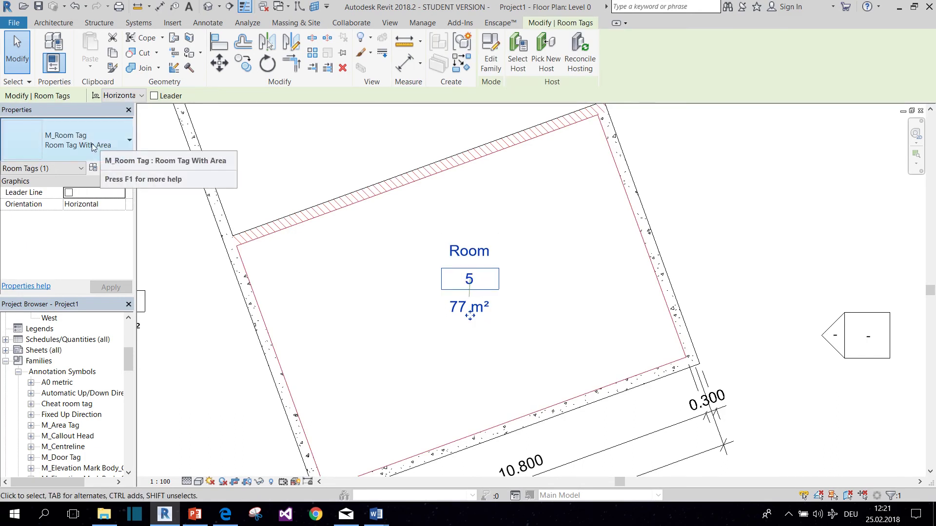
click(125, 153)
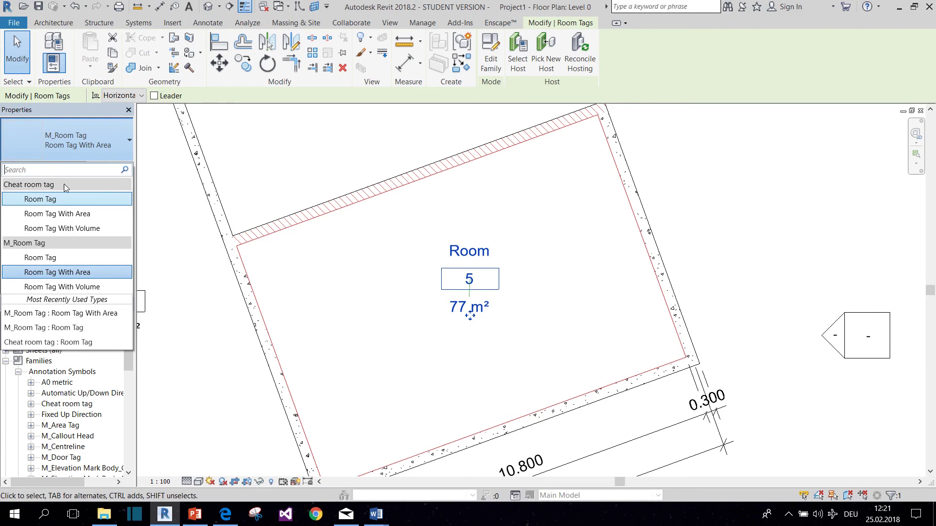
click(39, 200)
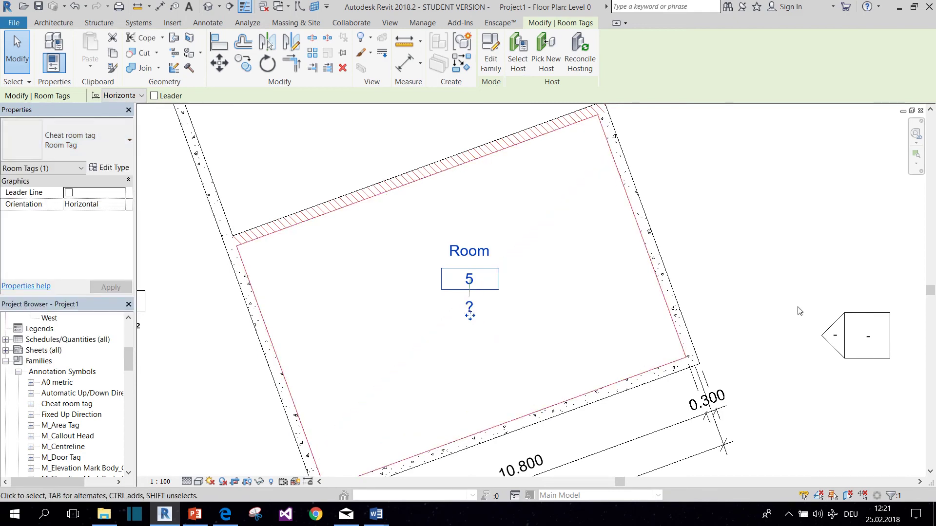
click(768, 289)
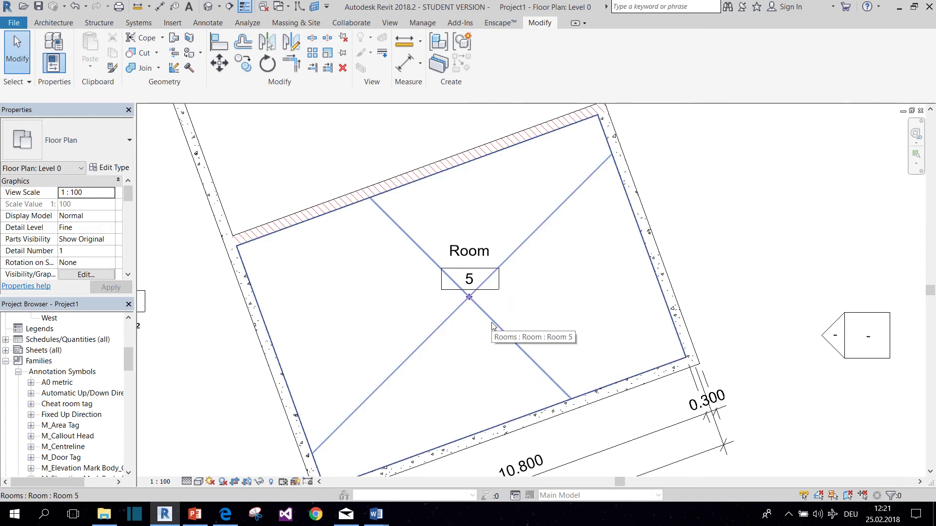
Step: Set Room 5's Comments to 100 m² and apply it
click(492, 323)
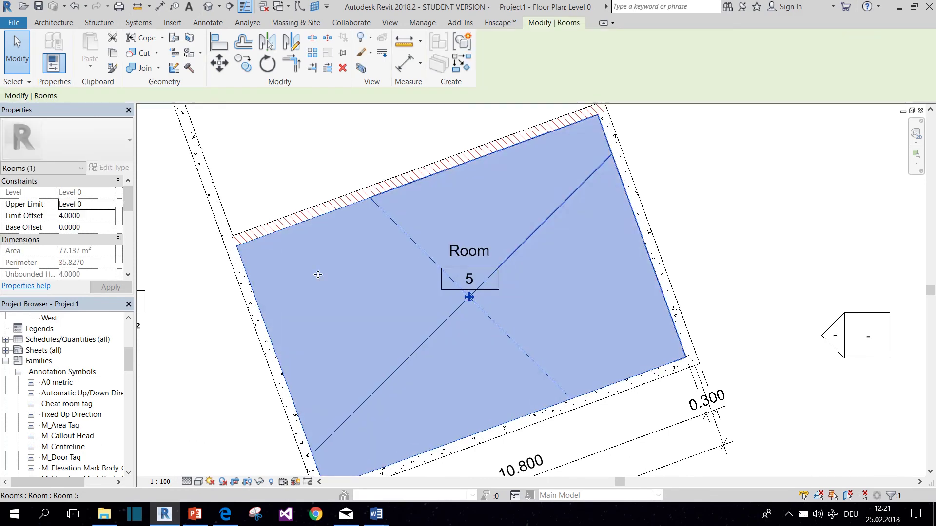
drag(130, 197, 130, 231)
click(93, 239)
text(100 m²)
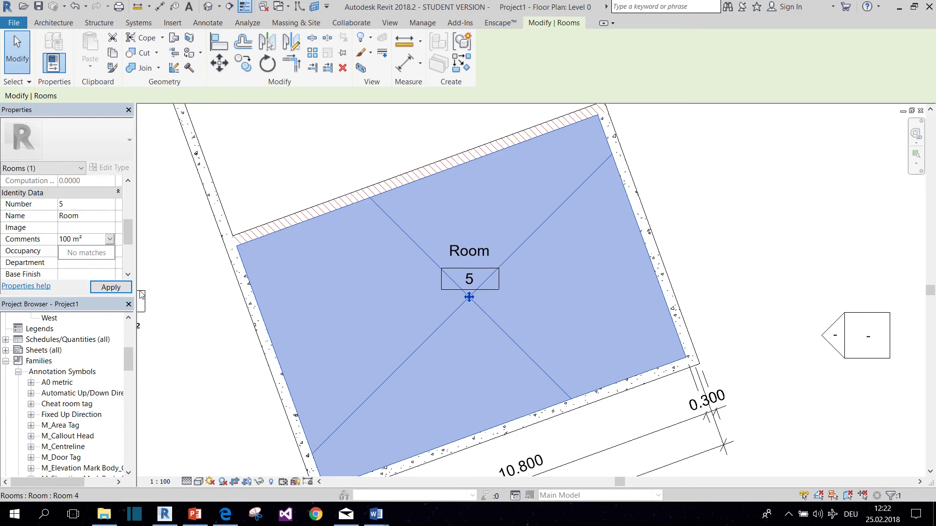
click(116, 291)
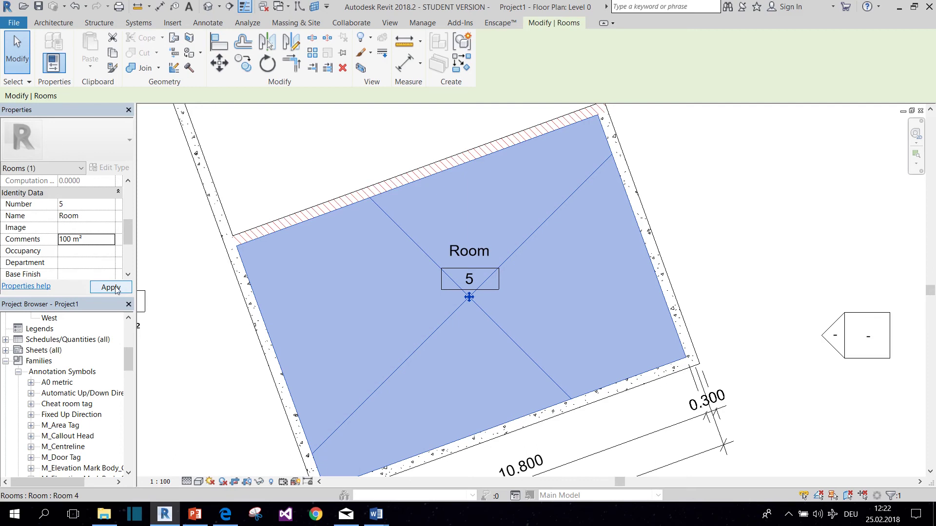
click(112, 288)
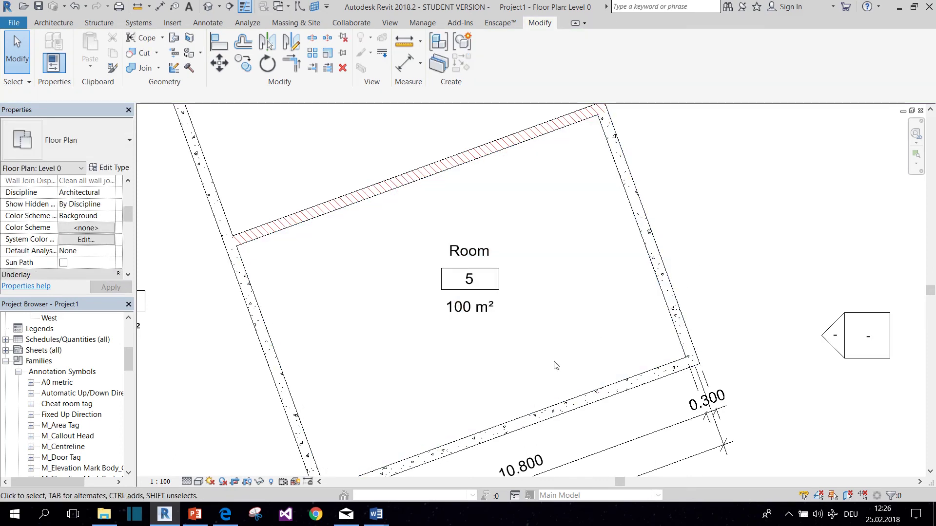
Step: In the 3D view, join the geometry of the building's upper and lower walls
click(208, 6)
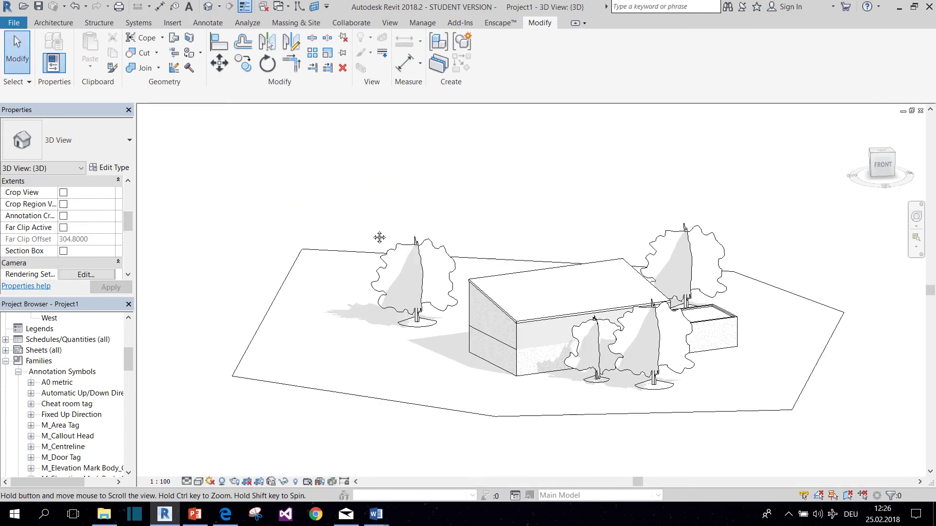
scroll(331, 290, up, 5)
scroll(331, 289, up, 5)
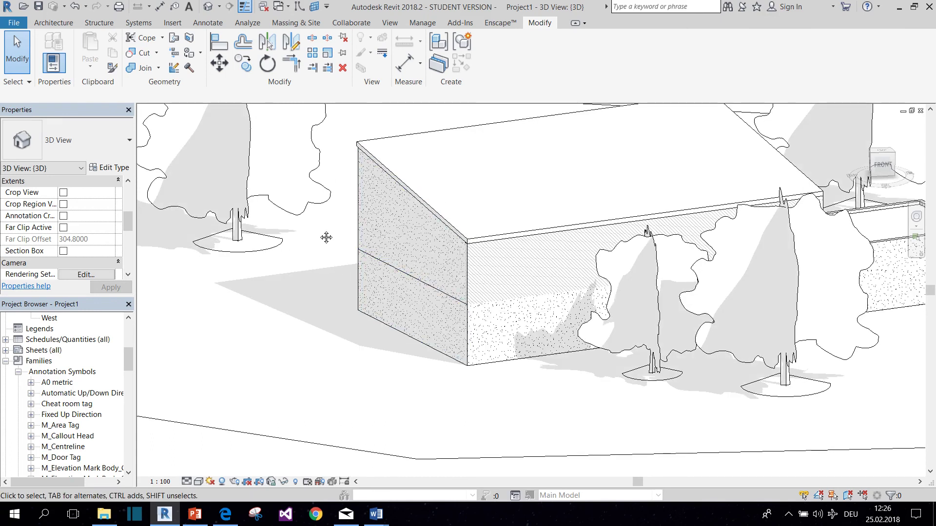
middle_drag(324, 236, 317, 259)
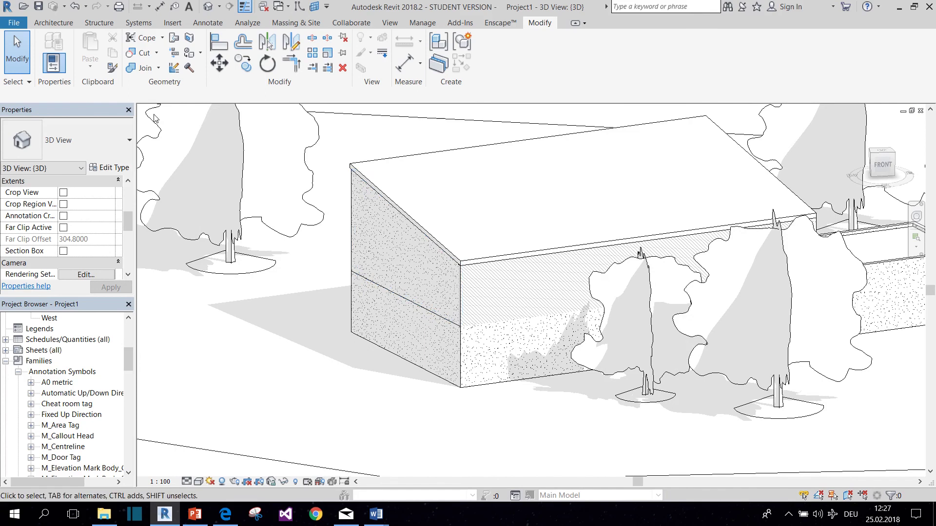
click(142, 68)
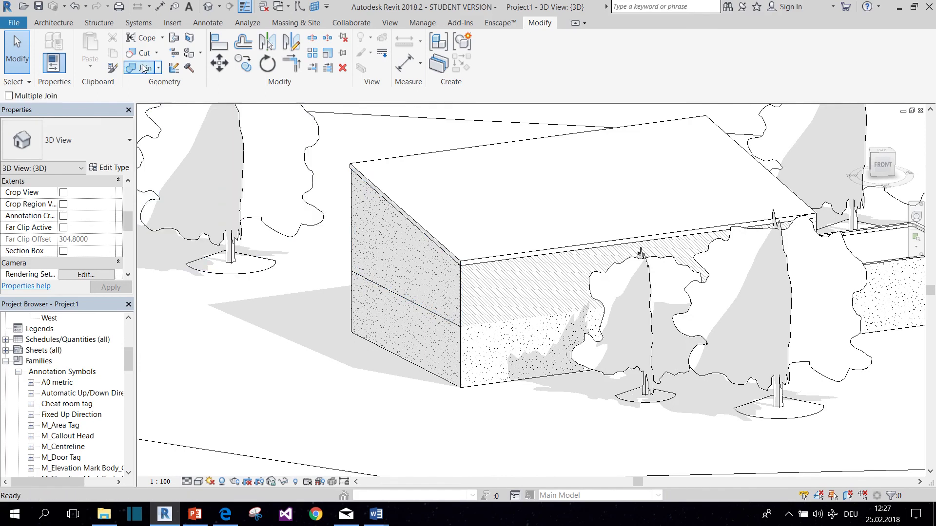
click(408, 303)
click(420, 315)
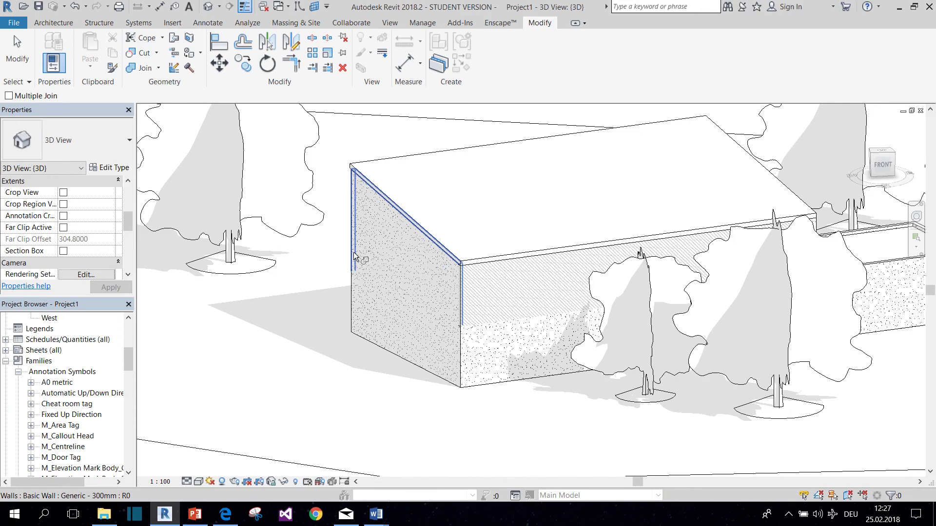
key(Escape)
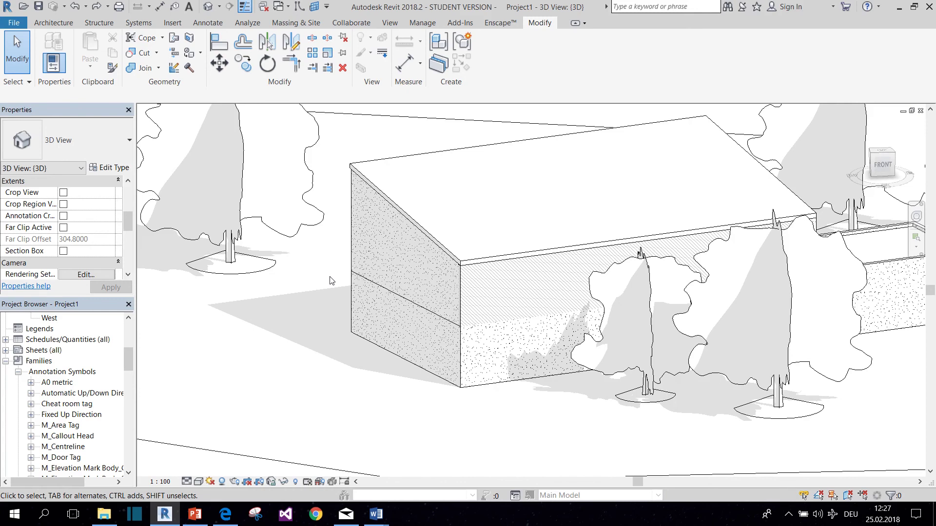
Step: Restyle the horizontal edge on the left wall face as <Invisible lines>
click(382, 54)
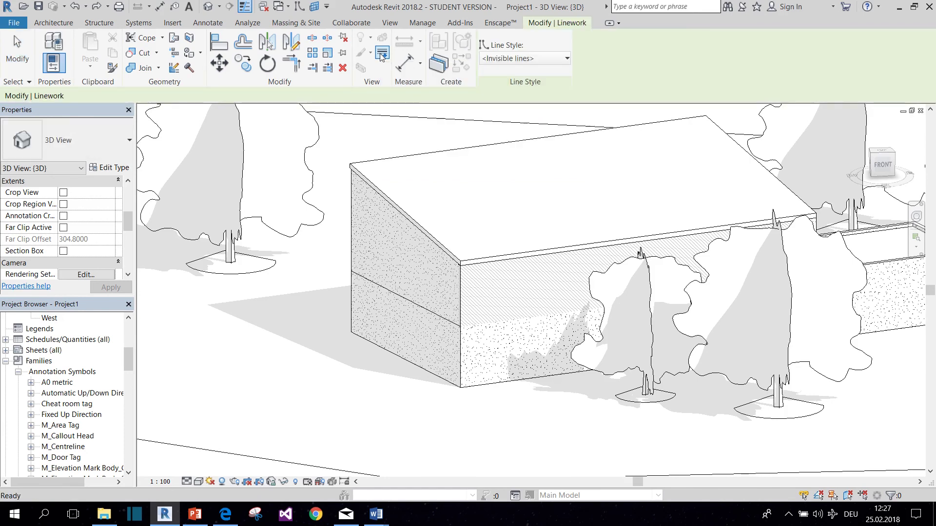
click(497, 58)
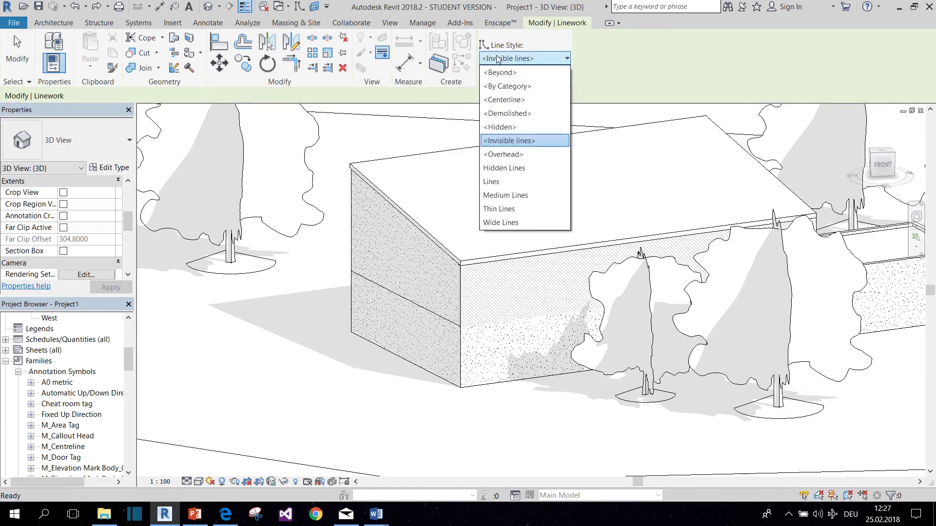
click(509, 141)
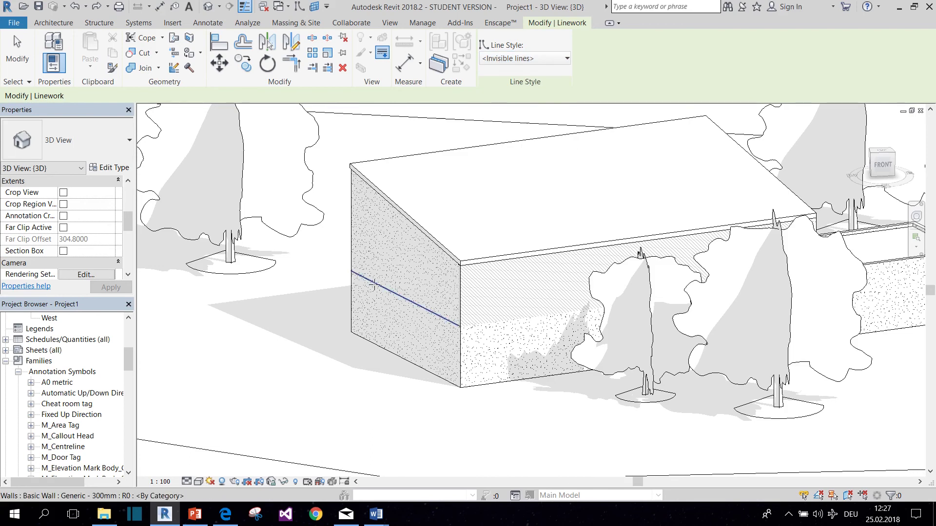
click(374, 286)
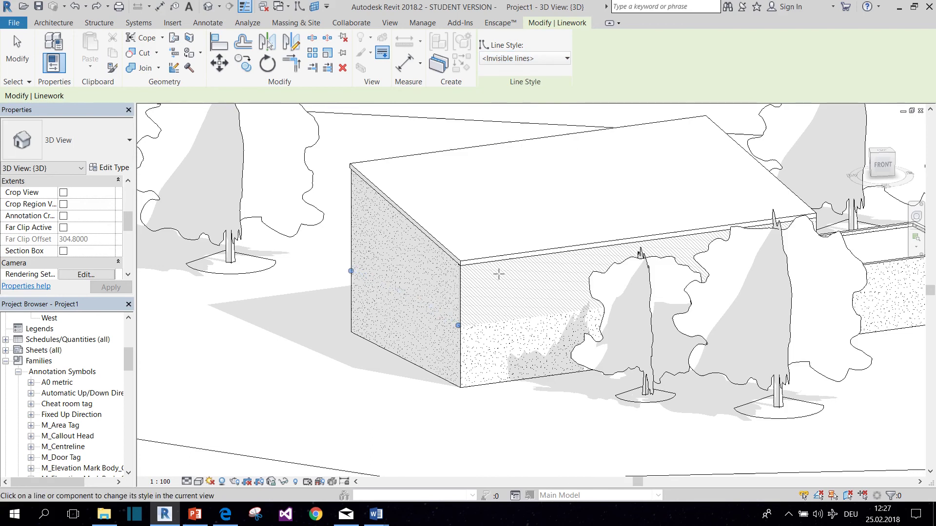
key(Escape)
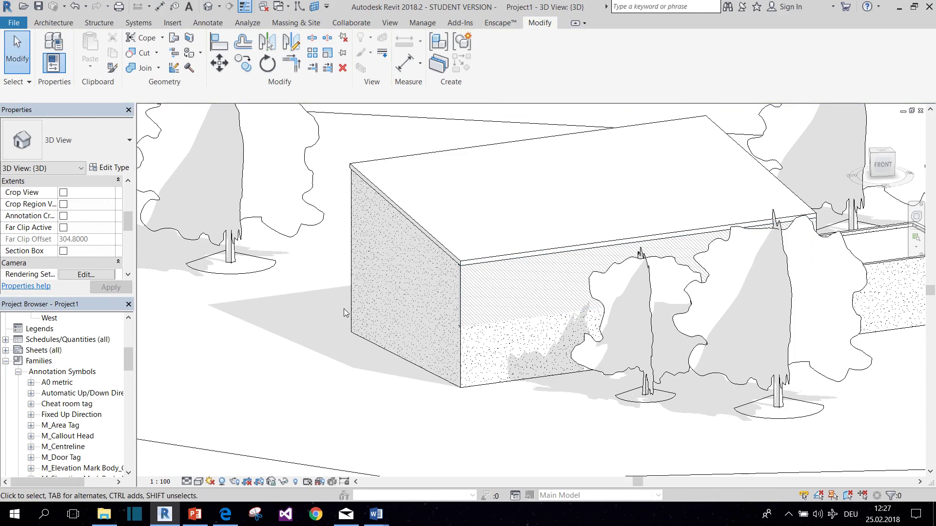